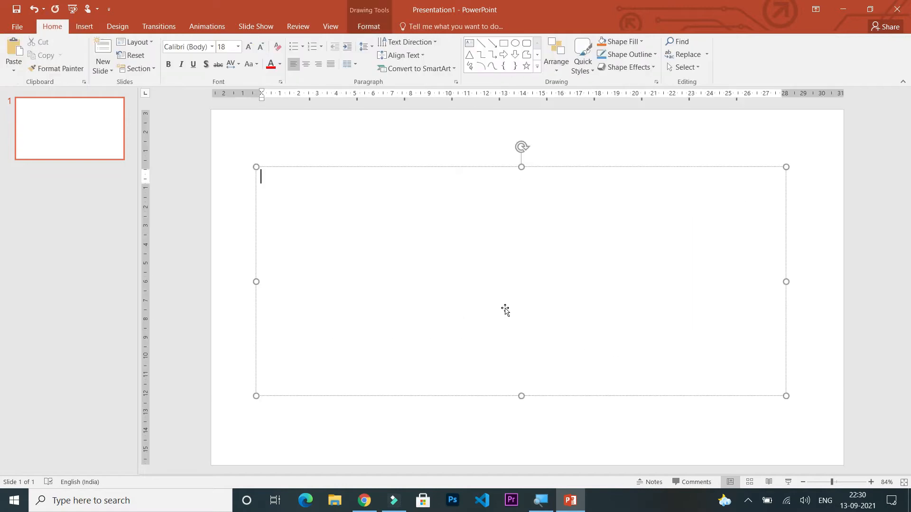
Enter "Do you Love me" in the text box and set its font size to 72.
left_click(368, 187)
type("Do you Love me")
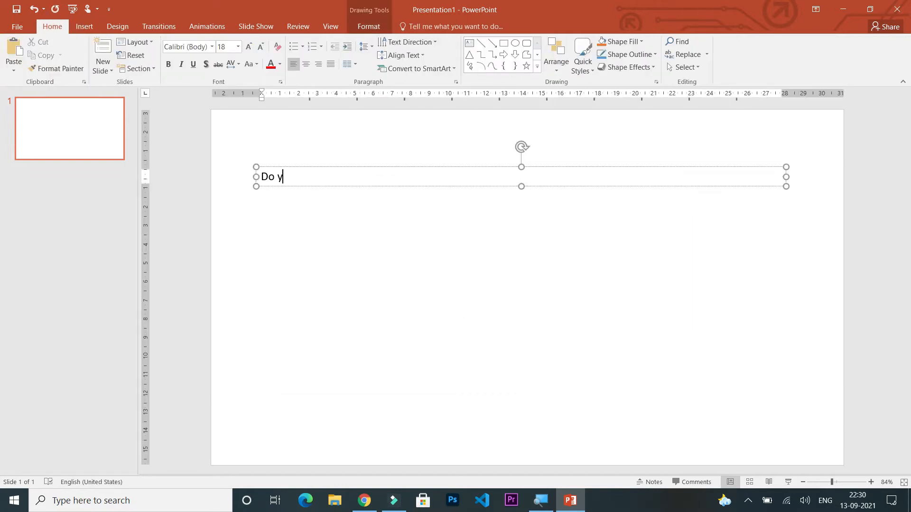
left_click(522, 187)
left_click(238, 47)
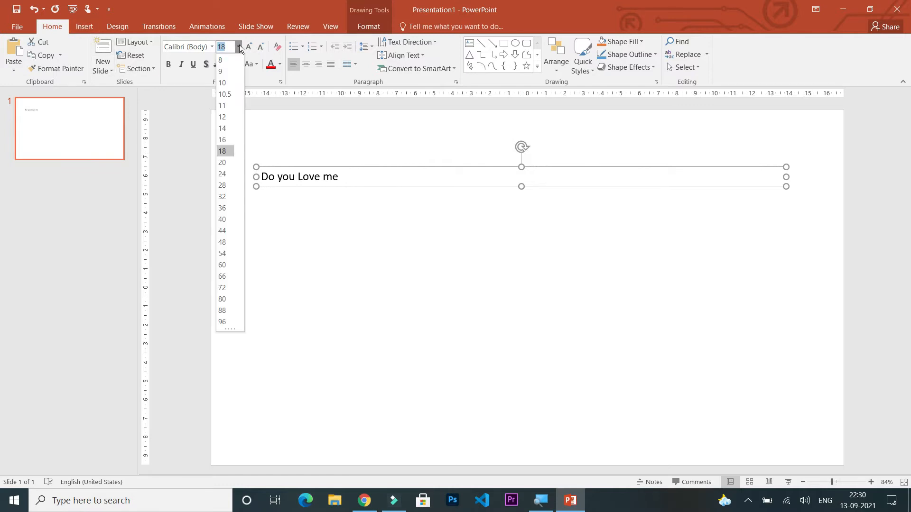
left_click(222, 287)
left_click(446, 272)
left_click(661, 209)
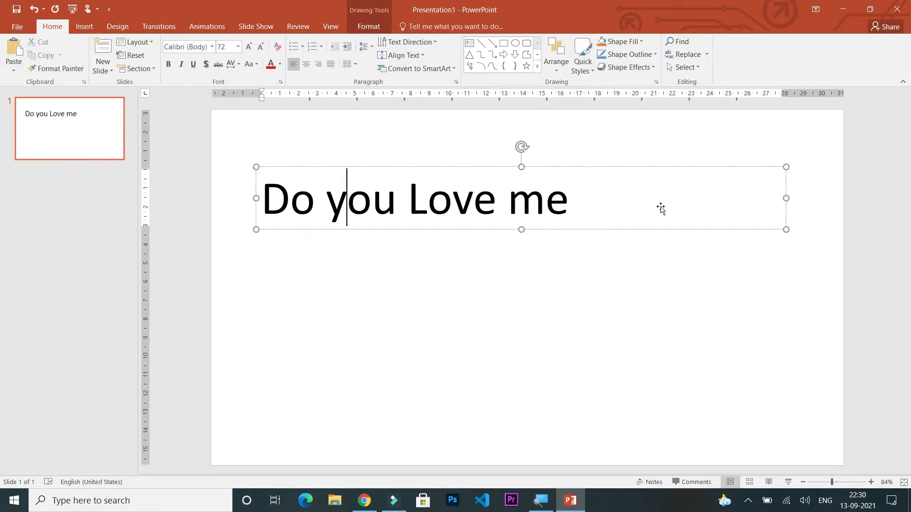
Complete the heading as "Do you Love me ??" and move it to the upper centre of the slide.
left_click_drag(788, 198, 573, 214)
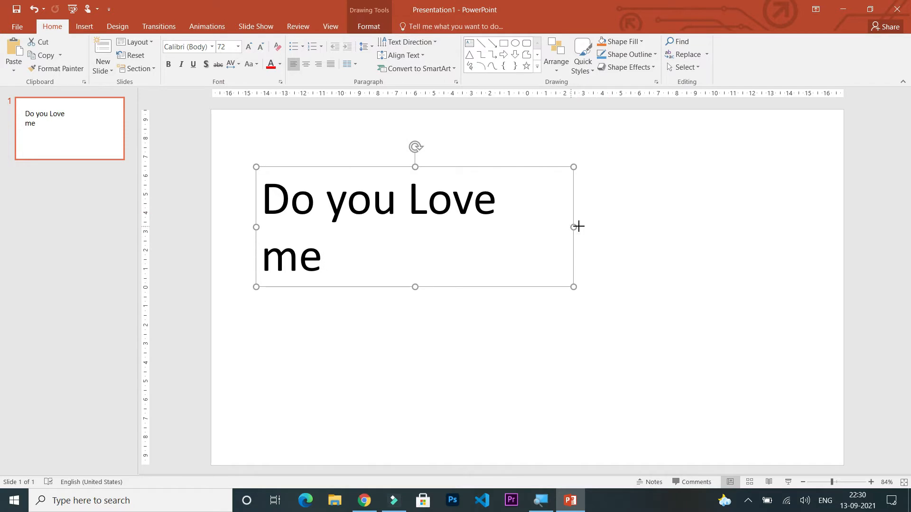
key("ctrl+z")
left_click(536, 266)
left_click_drag(476, 199, 517, 193)
left_click_drag(481, 166, 558, 139)
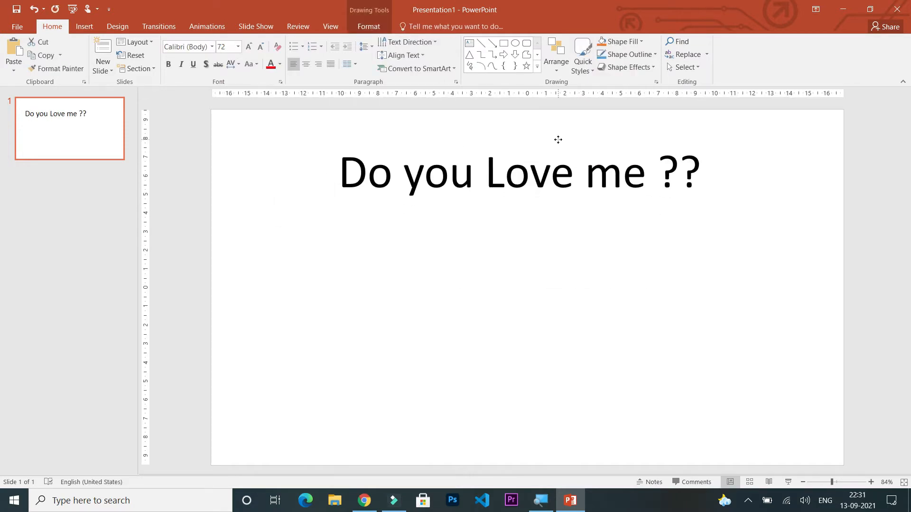
left_click(586, 273)
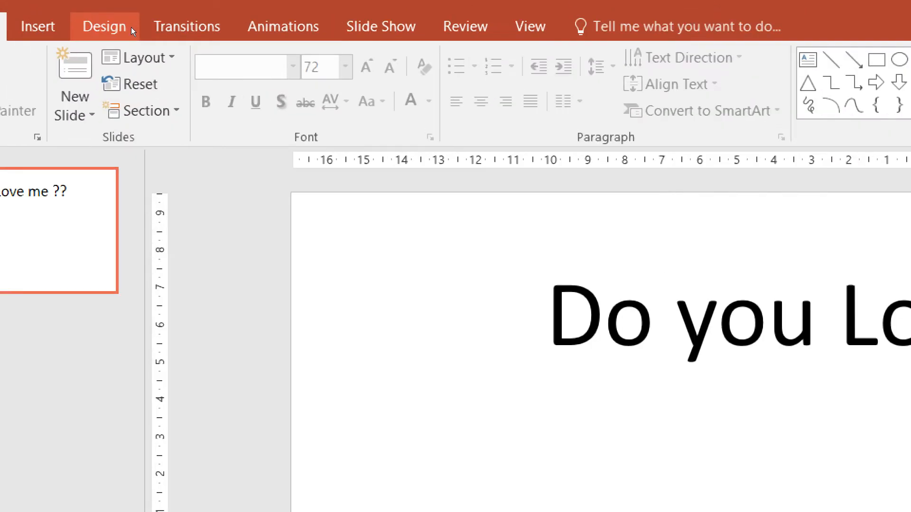
Try out the purple, dark teal, blue-patterned and green-and-white themes on the presentation.
left_click(138, 47)
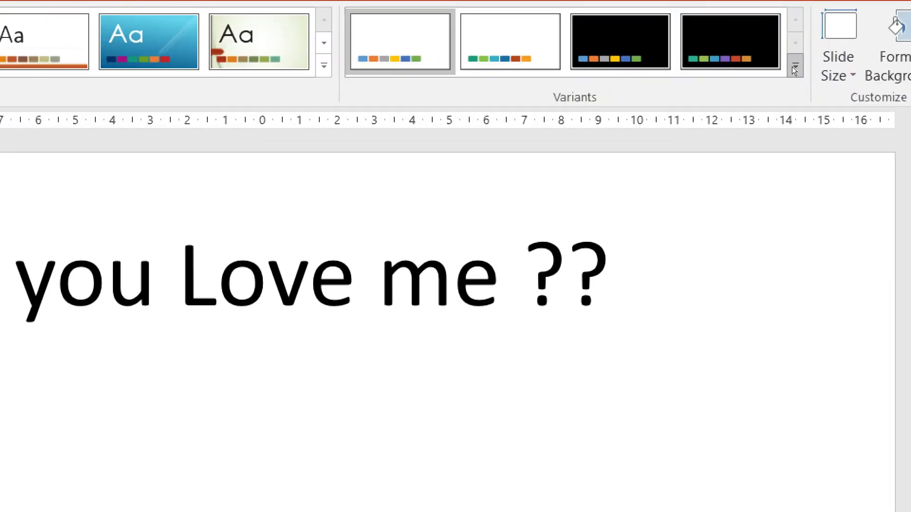
left_click(794, 70)
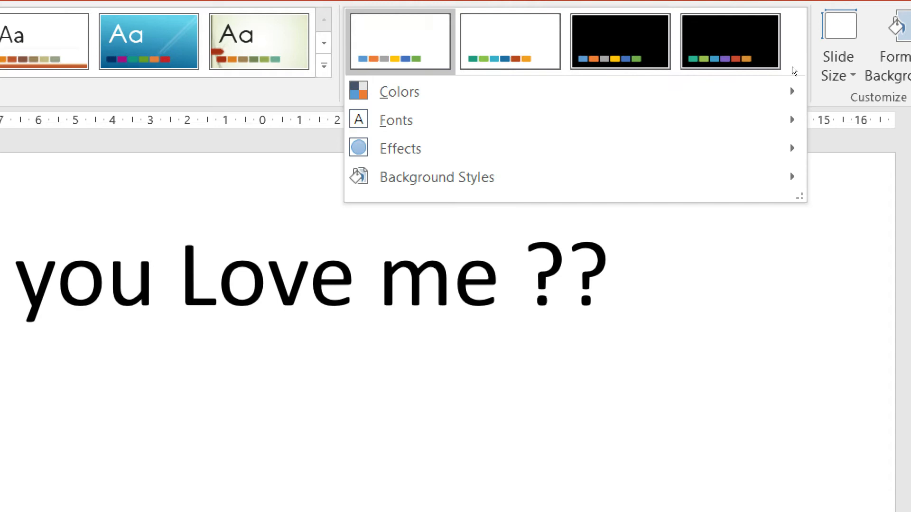
mouse_move(600, 84)
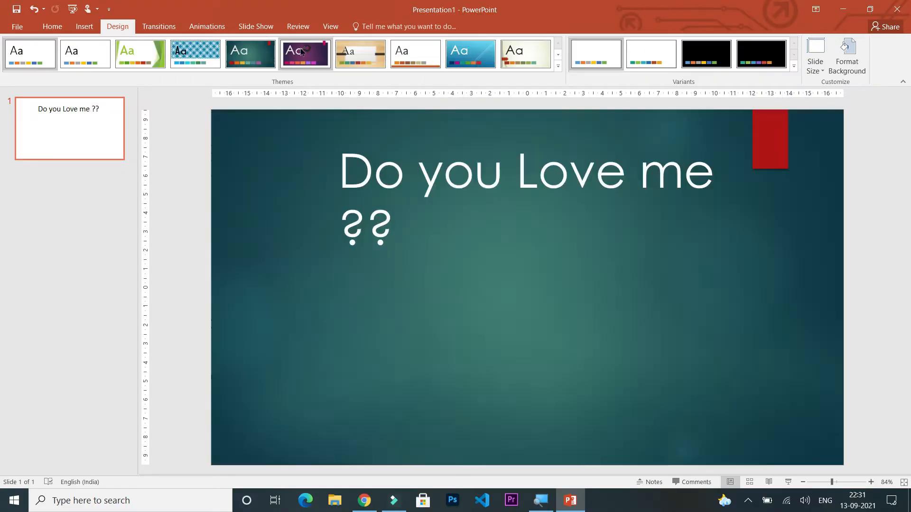
left_click(304, 61)
left_click(249, 54)
left_click(186, 50)
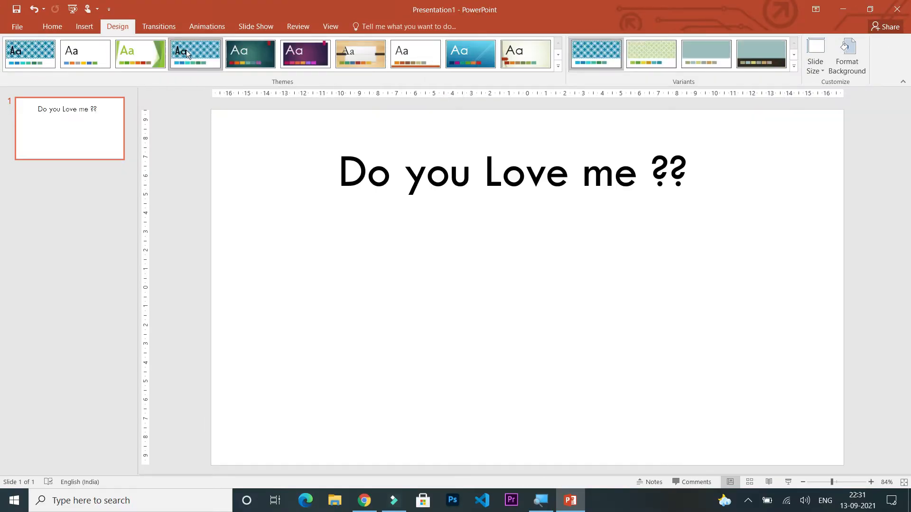
left_click(141, 50)
Apply the dark blue damask-patterned theme to the presentation.
left_click(558, 66)
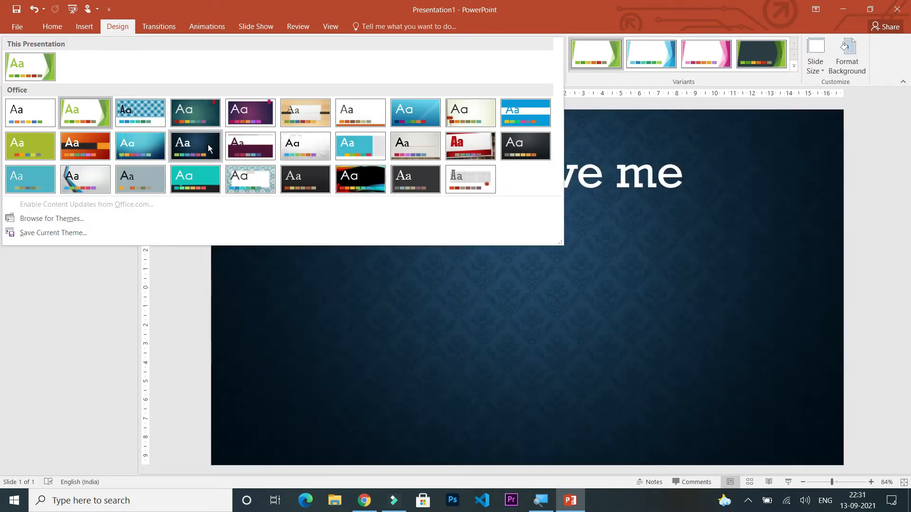
left_click(209, 148)
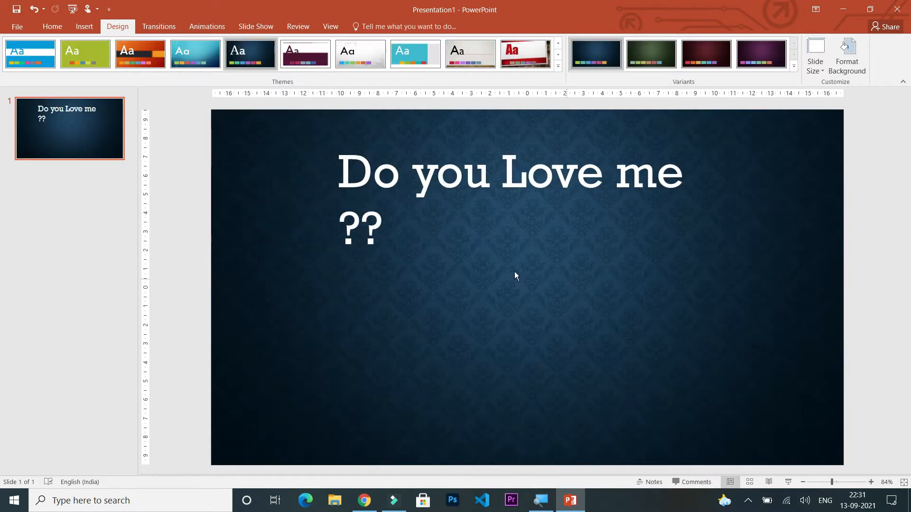
Move the "??" onto the same line as "Do you Love me" and widen the text box to the slide's right edge.
left_click_drag(391, 225, 326, 225)
key("ctrl+x")
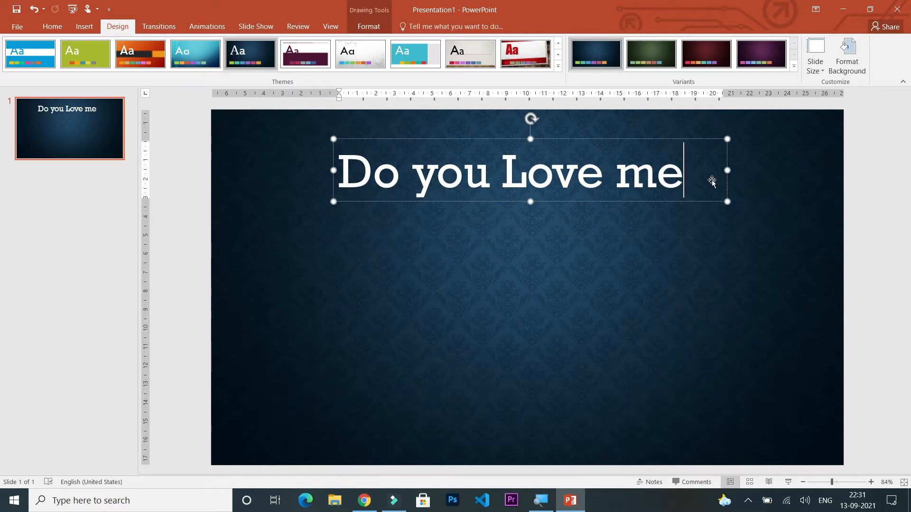
key("ctrl+v")
left_click_drag(727, 228, 844, 226)
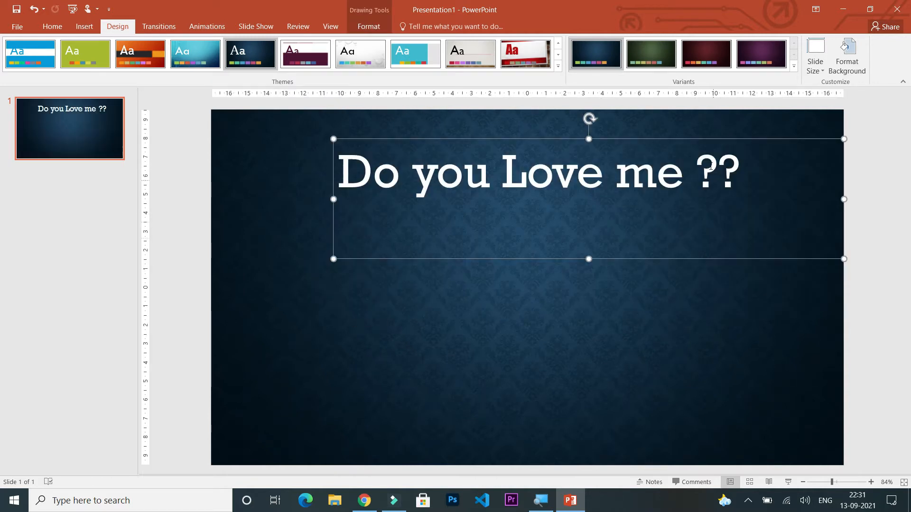
Shorten the heading's text box to fit its single line and shift it slightly up and to the left.
left_click_drag(589, 259, 589, 193)
left_click_drag(750, 148, 729, 132)
left_click(597, 271)
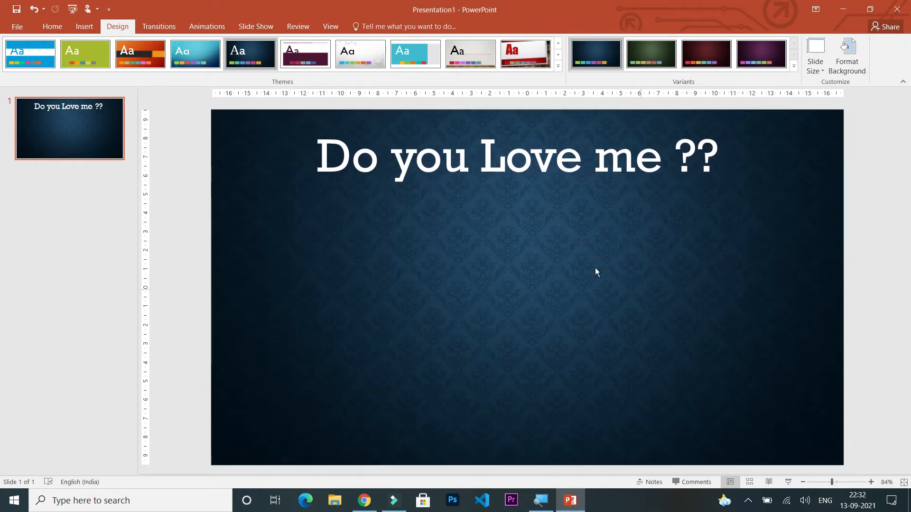
Draw a rectangle about 10 cm wide and 4.2 cm high below the heading on the left half of the slide.
left_click(82, 27)
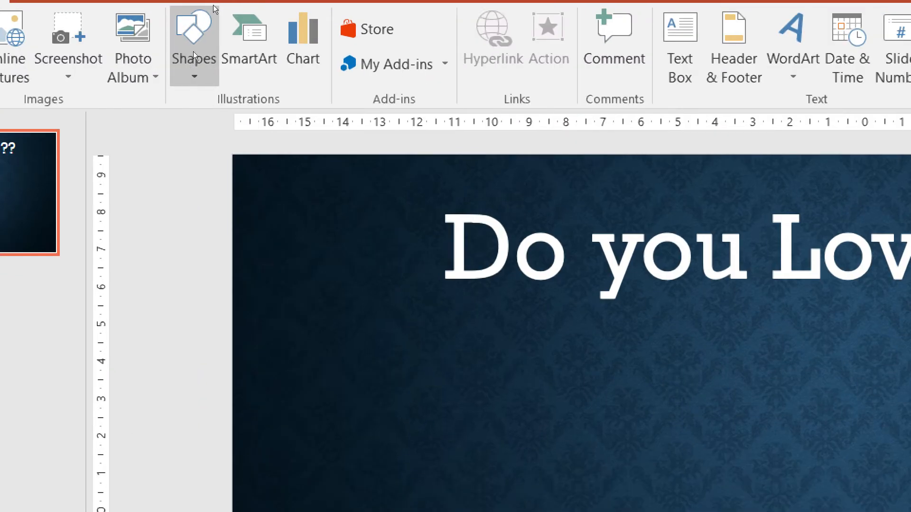
left_click(193, 53)
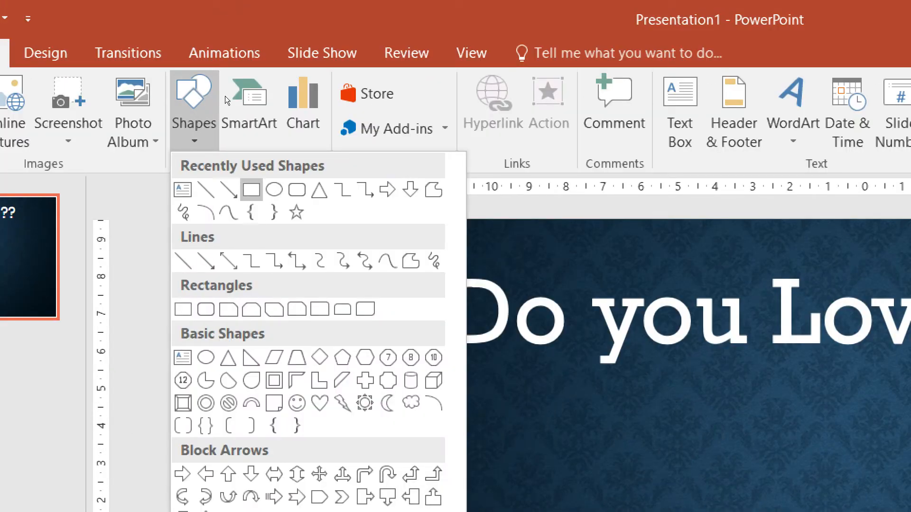
left_click(252, 190)
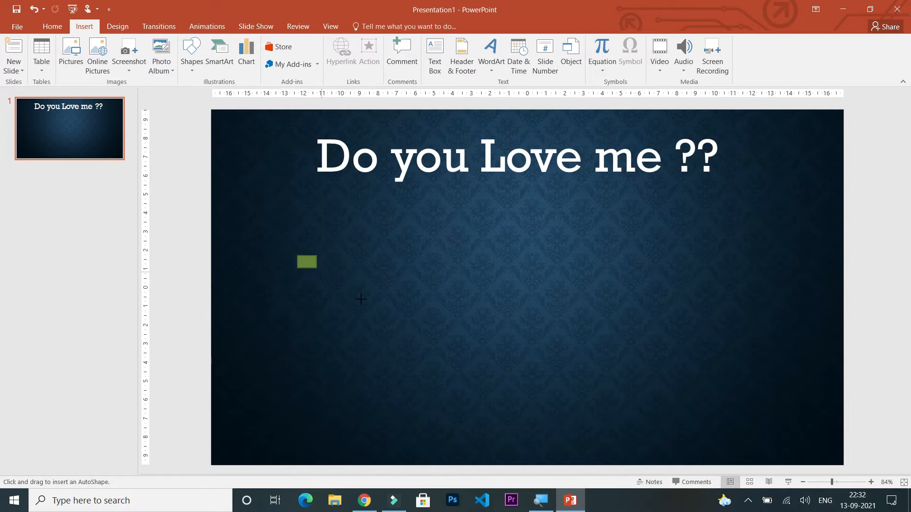
left_click_drag(361, 299, 485, 334)
Give the rectangle the blue gradient theme style with a shadow, then reduce its height and shift it slightly left.
left_click(370, 26)
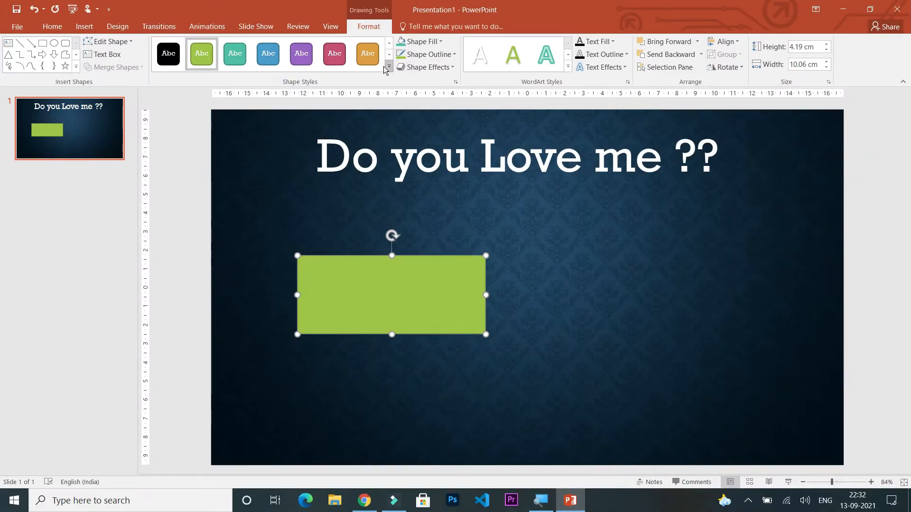
left_click(389, 67)
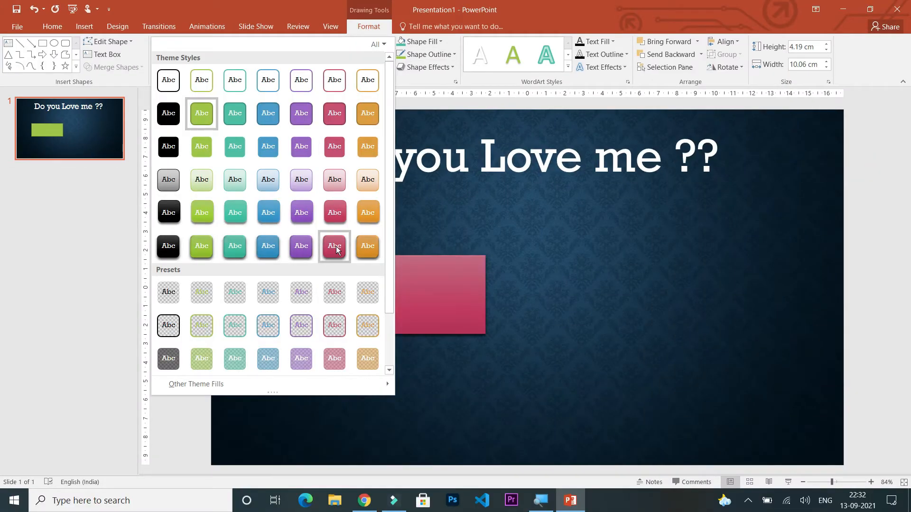
scroll(332, 246, "down", 2)
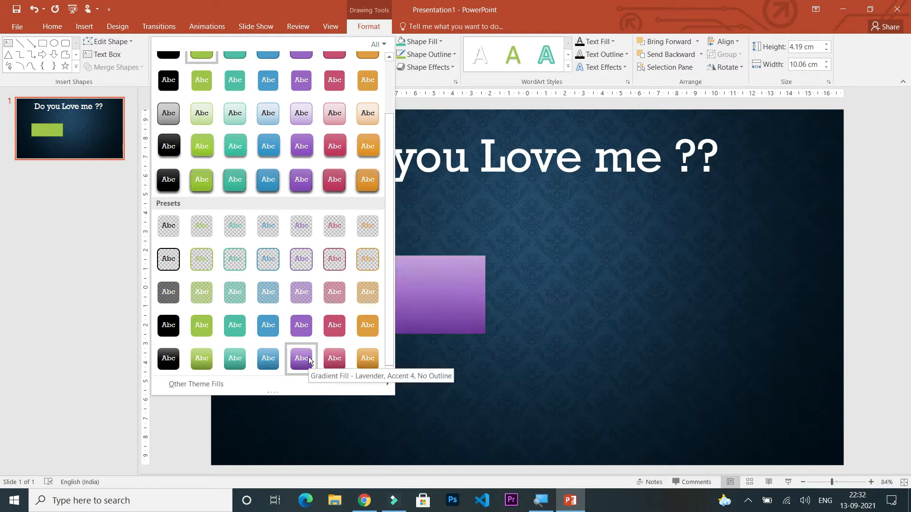
left_click(270, 185)
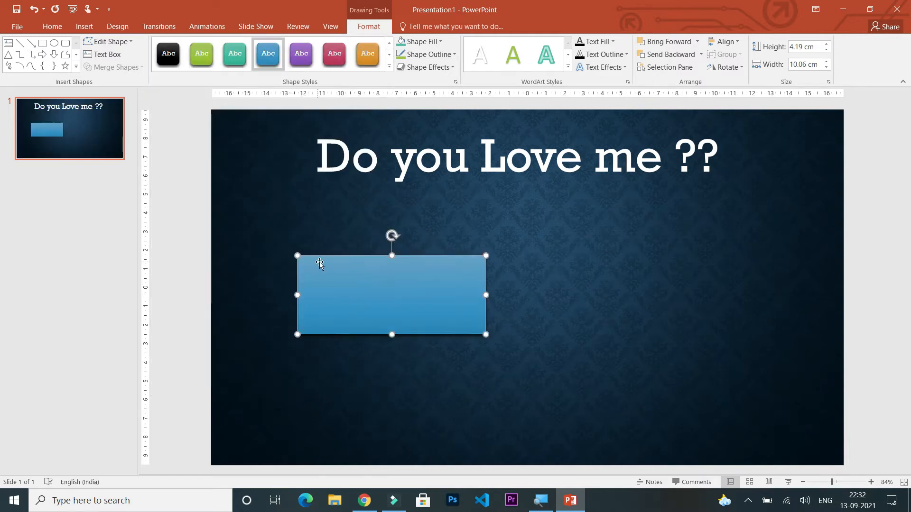
left_click_drag(391, 256, 385, 288)
Add the text "Yes" inside the blue rectangle.
left_click(85, 27)
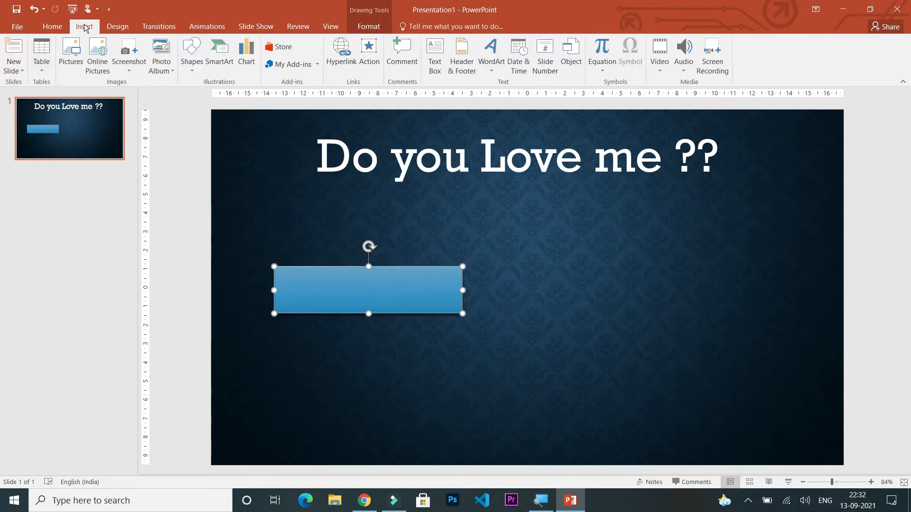
right_click(387, 292)
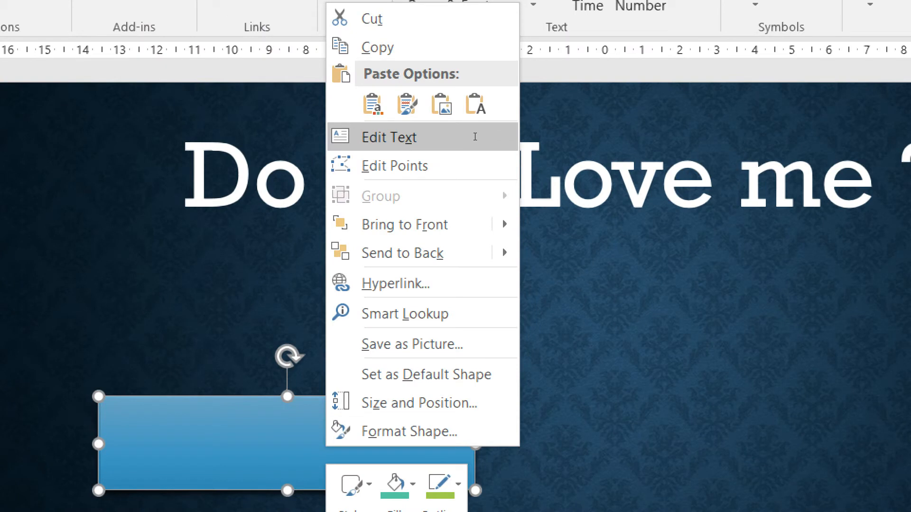
left_click(475, 137)
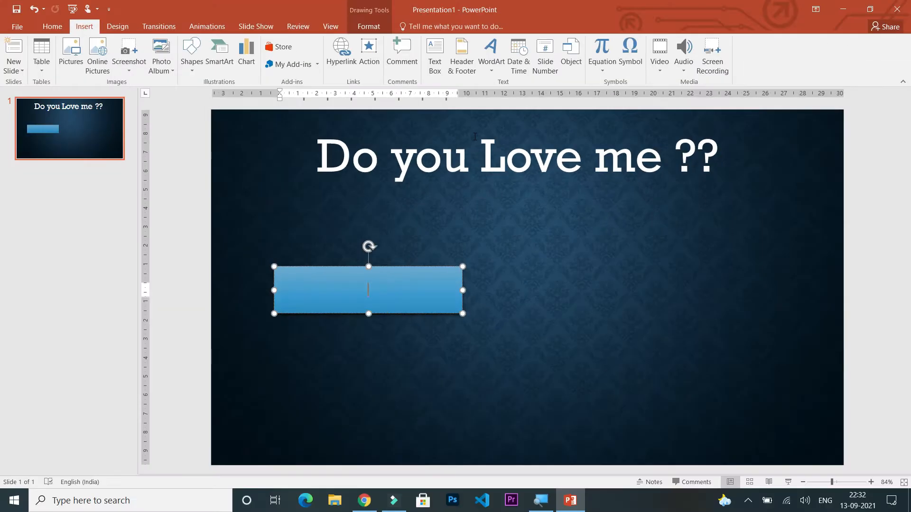
type("Yes")
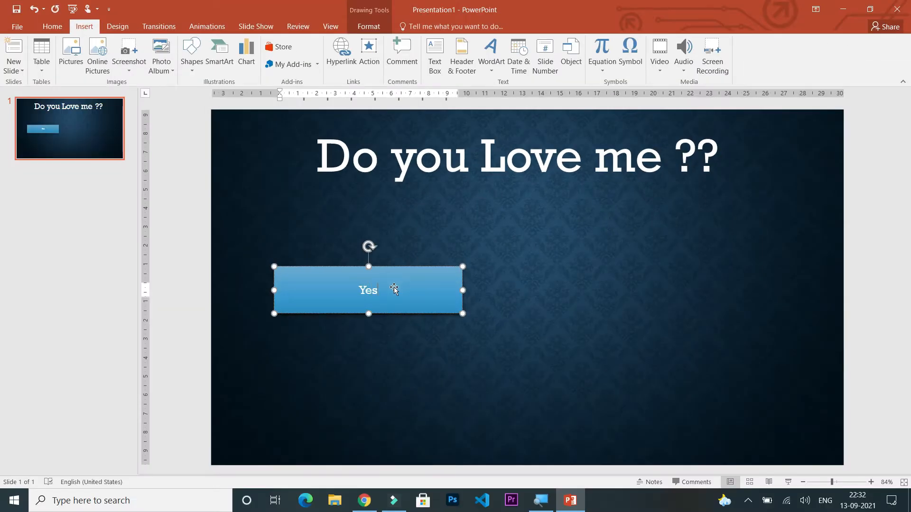
Set the font size of the rectangle's "Yes" label to 66.
left_click(51, 26)
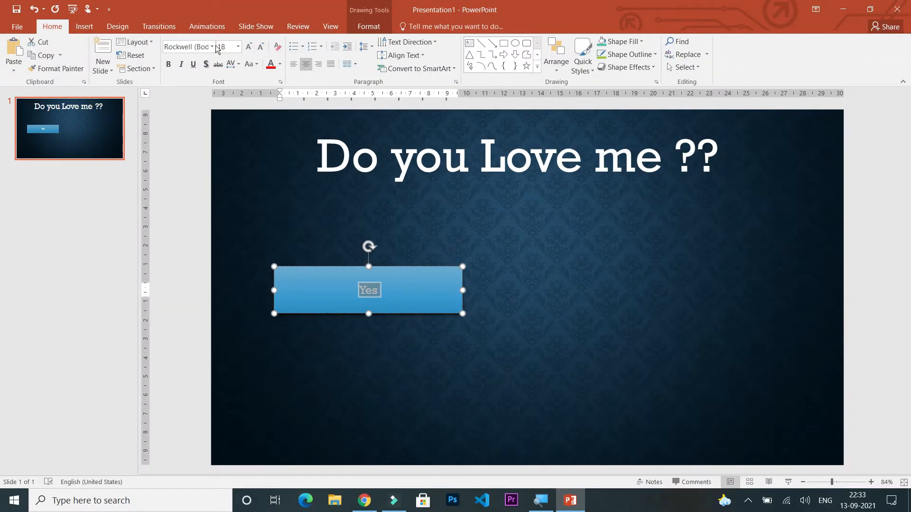
left_click(238, 47)
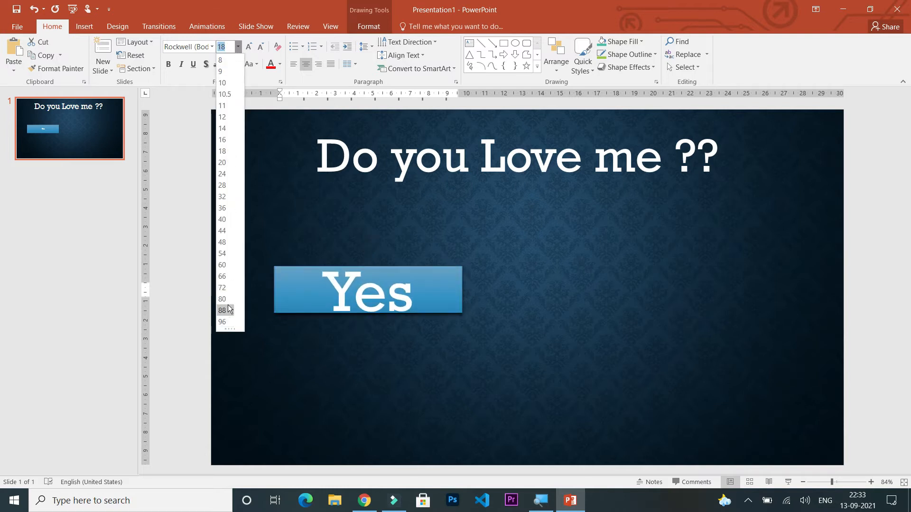
left_click(229, 275)
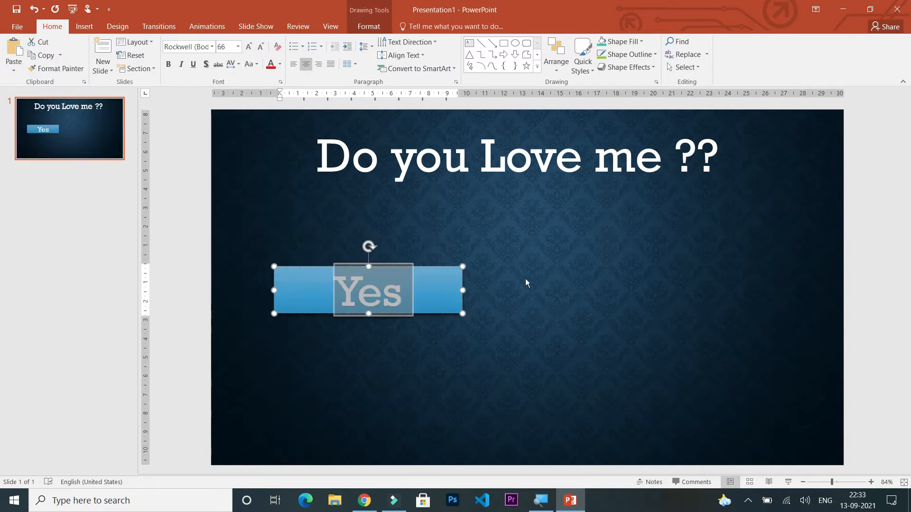
key("Escape")
Duplicate the "Yes" rectangle and place the copy level with the original on the right half of the slide.
right_click(431, 279)
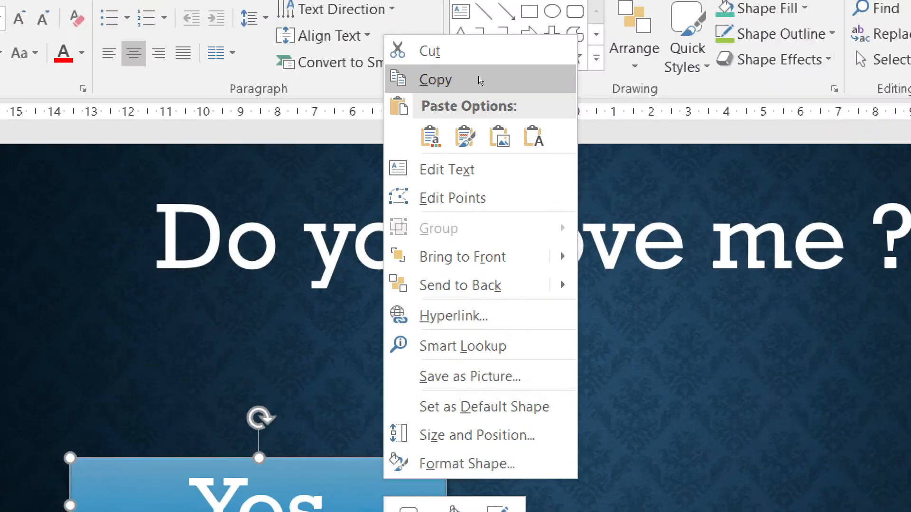
left_click(478, 77)
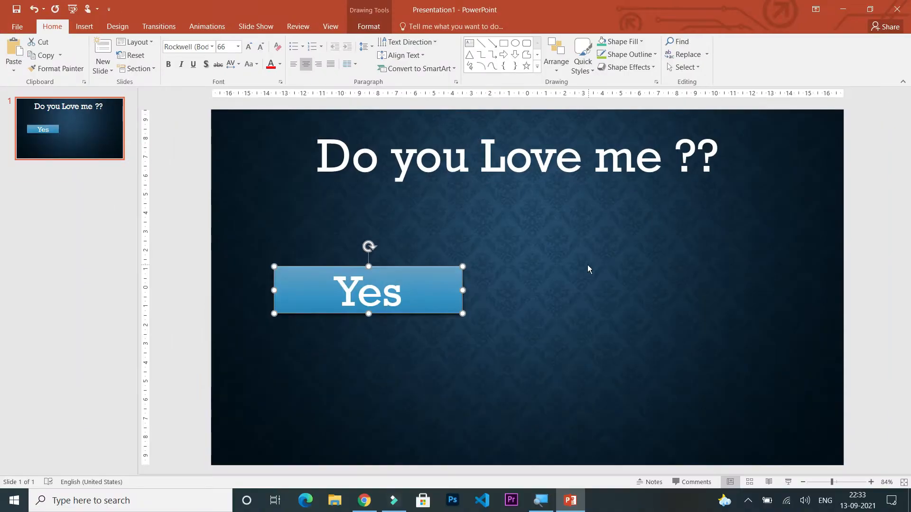
right_click(574, 308)
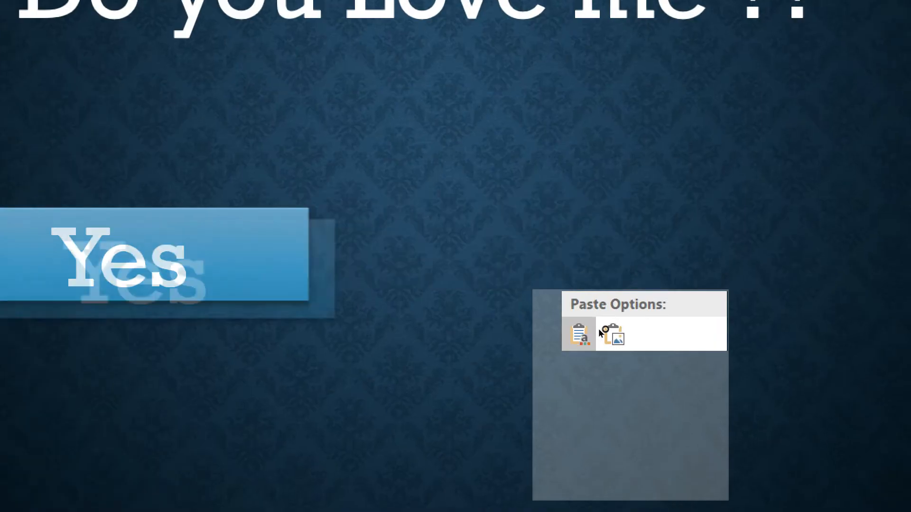
left_click(610, 329)
left_click_drag(197, 290, 699, 295)
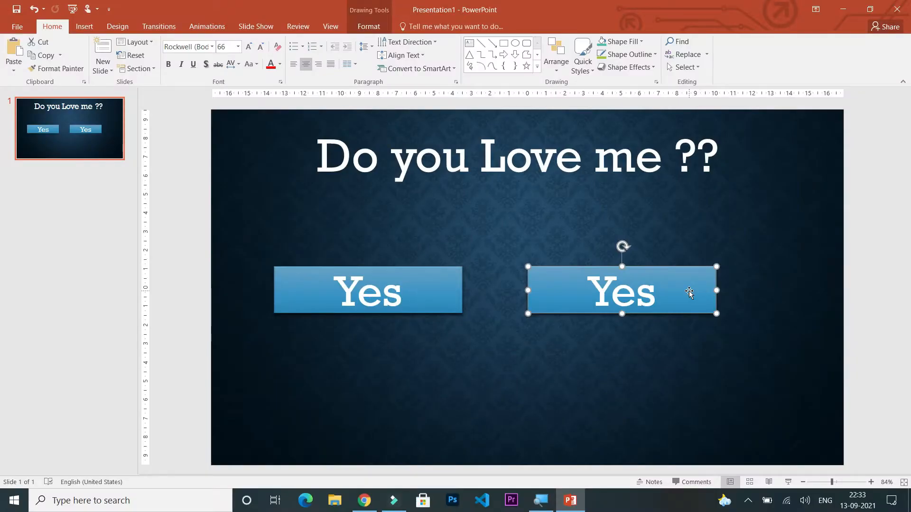
Change the text of the copied rectangle to "No".
right_click(688, 292)
left_click(726, 137)
type("No")
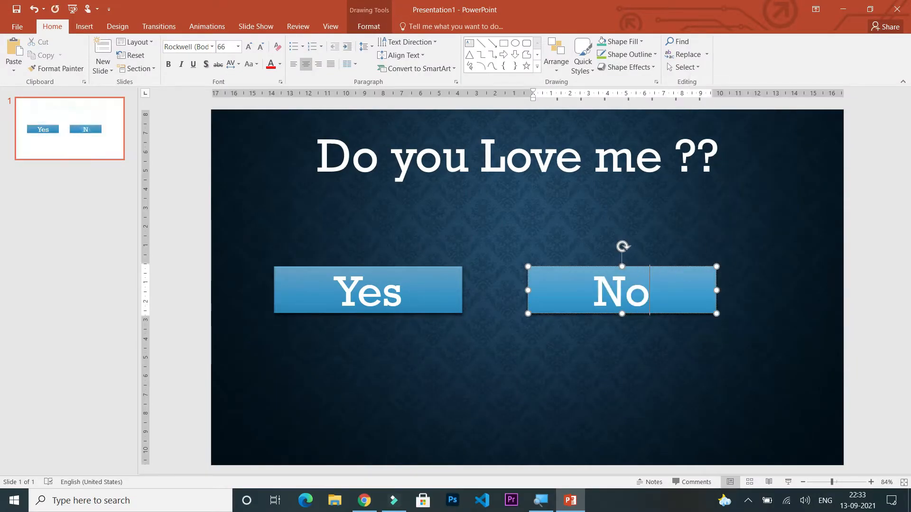
left_click(716, 264)
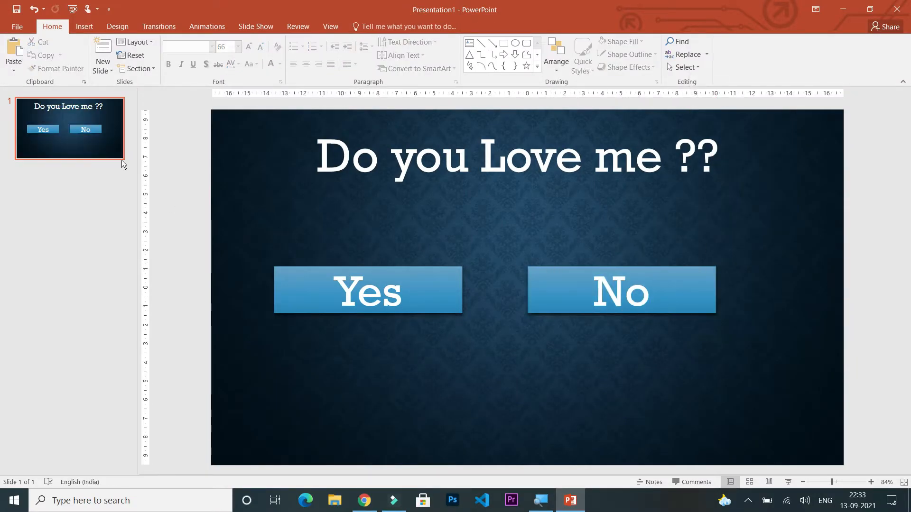
Duplicate the "Do you Love me ??" slide twice so the presentation has three identical slides.
right_click(89, 142)
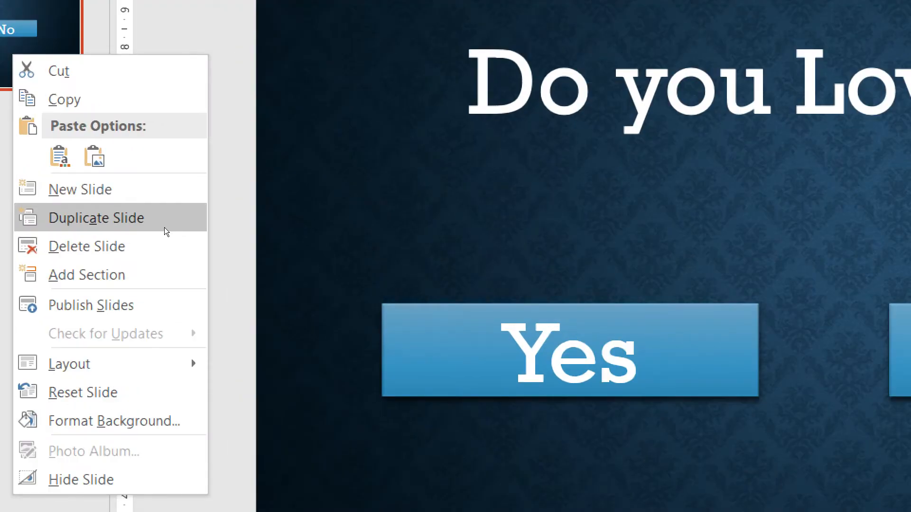
left_click(166, 231)
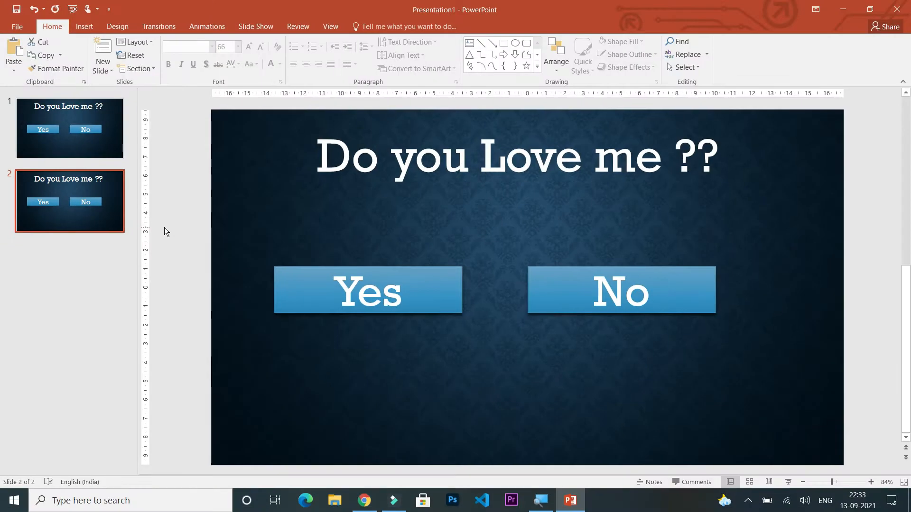
right_click(78, 214)
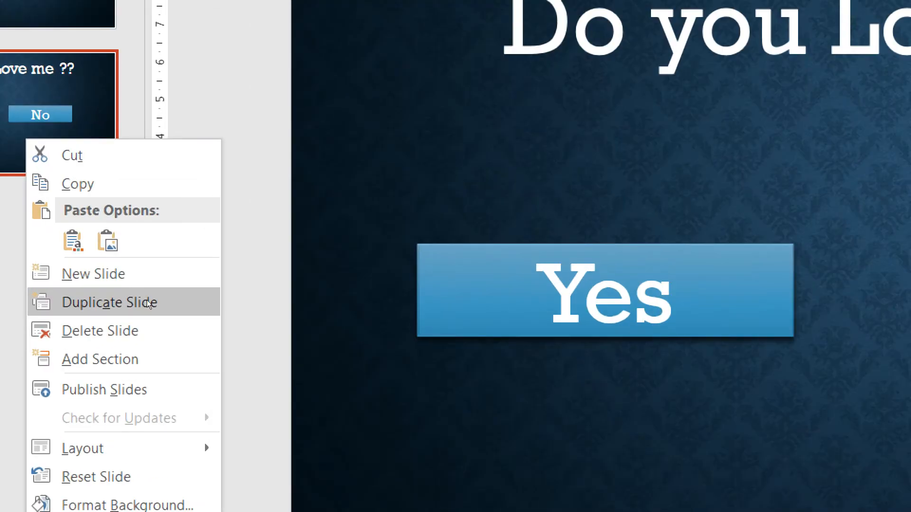
left_click(157, 298)
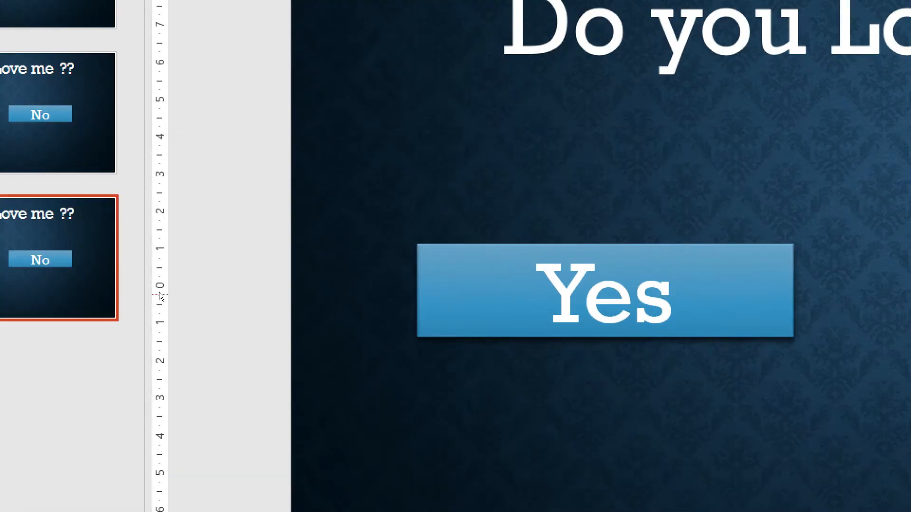
On slide 2, move the "No" rectangle down into the lower-right area of the slide.
left_click(94, 205)
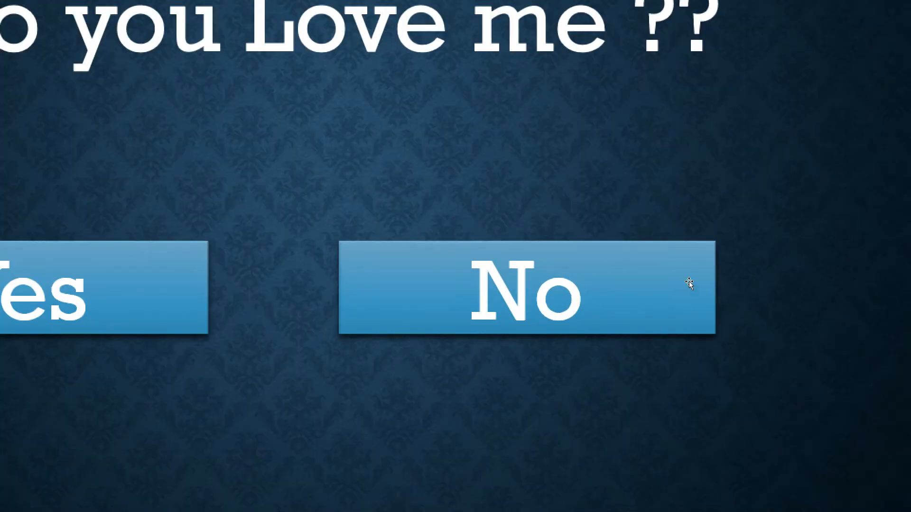
left_click(689, 283)
left_click_drag(689, 283, 714, 500)
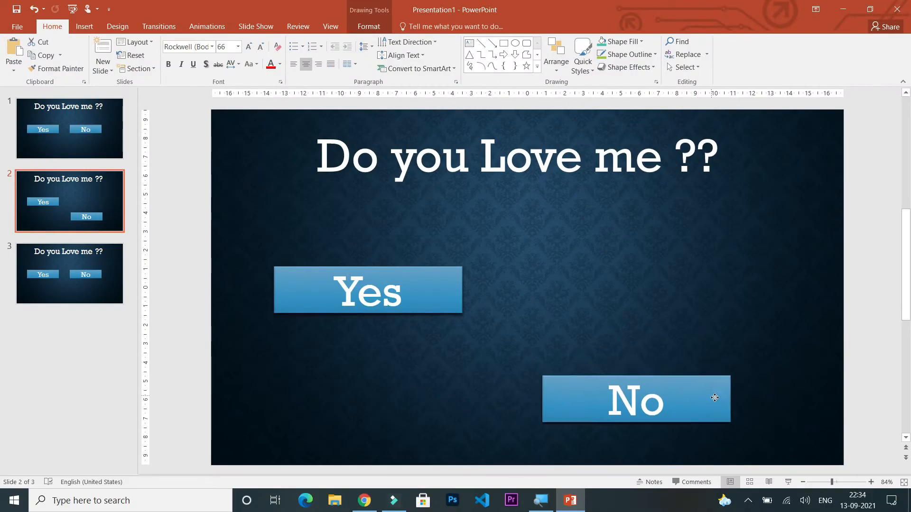
left_click_drag(714, 398, 762, 415)
left_click(757, 356)
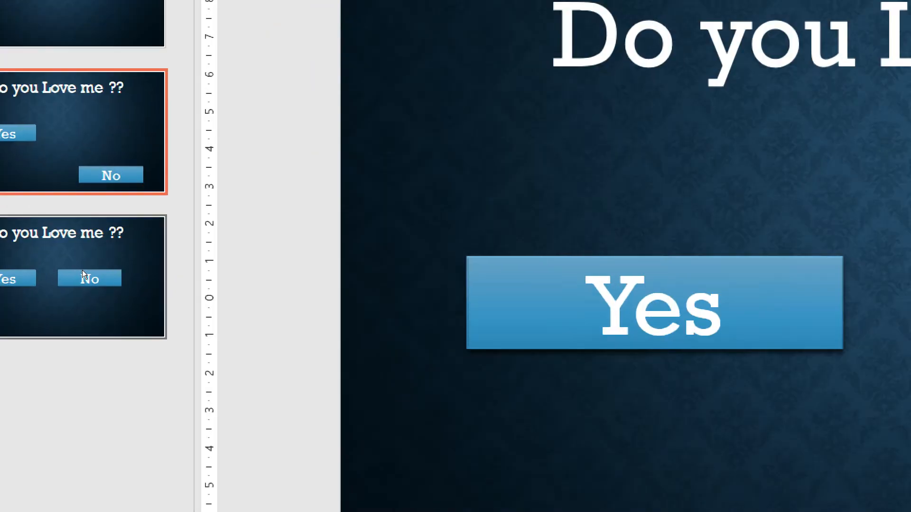
On slide 3, move the "No" rectangle directly below the "Yes" rectangle, aligned with its edges.
left_click(81, 274)
left_click_drag(609, 309, 356, 427)
left_click(30, 143)
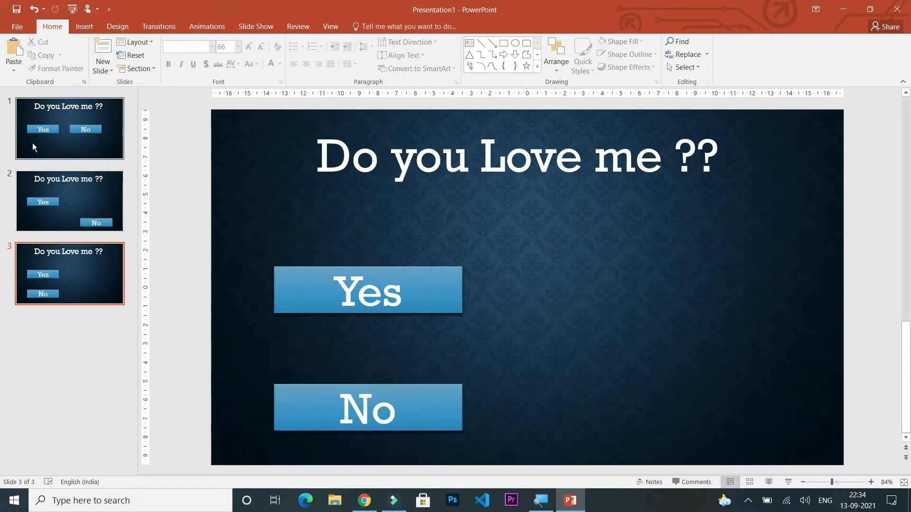
left_click(80, 196)
left_click(85, 264)
Give the "No" rectangle on slide 1 a mouse-over action that hyperlinks to Next Slide.
left_click(65, 113)
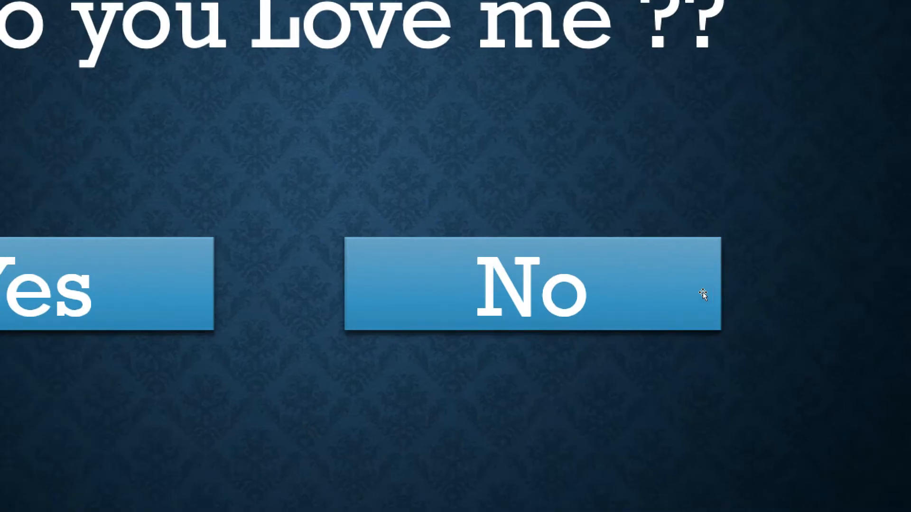
left_click(709, 297)
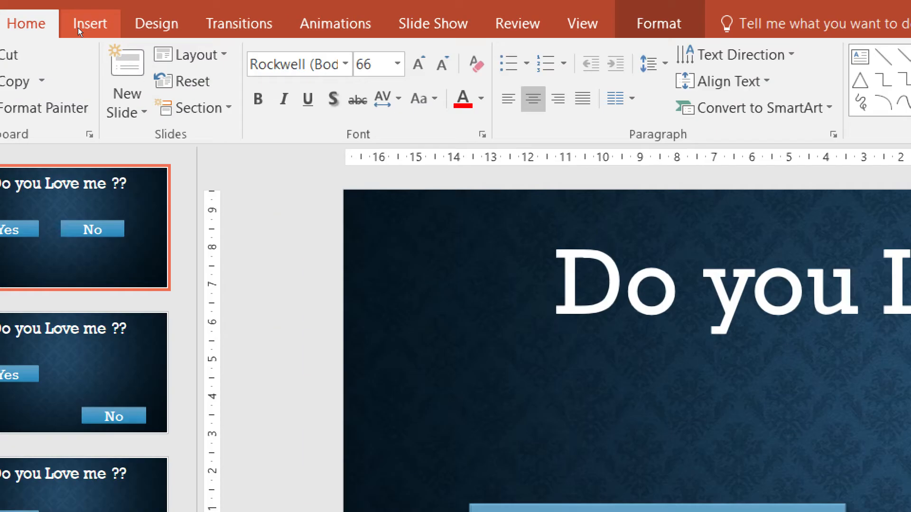
left_click(79, 26)
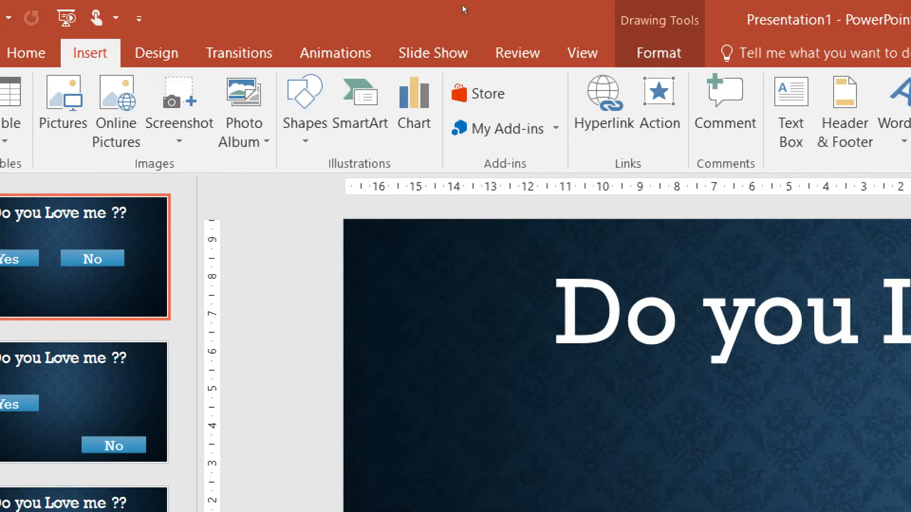
left_click(661, 117)
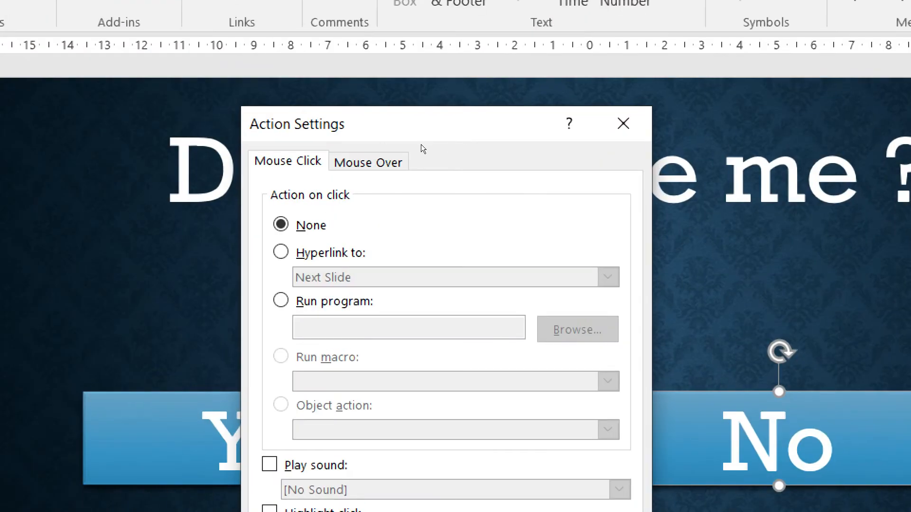
left_click(368, 162)
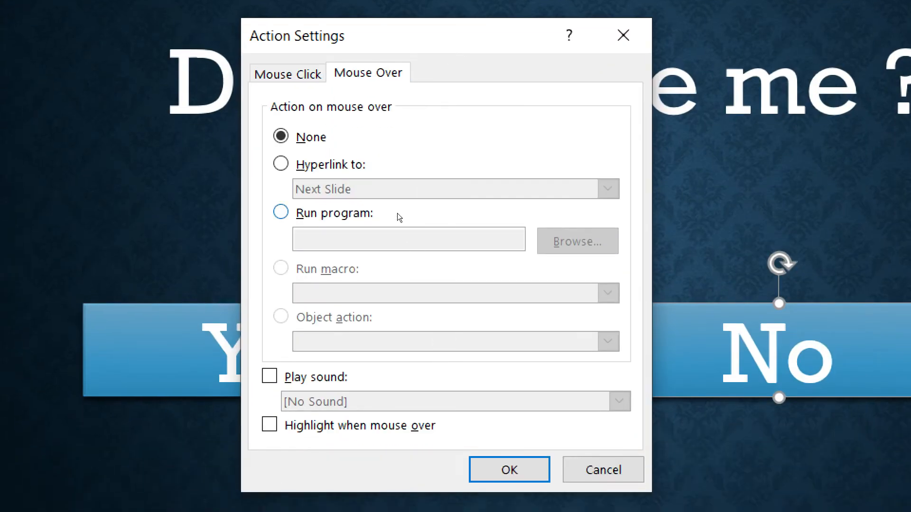
left_click(411, 195)
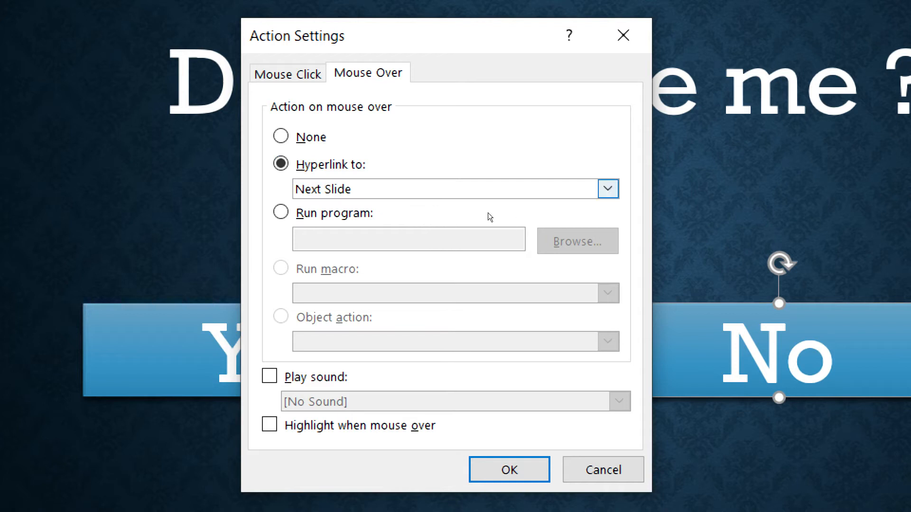
left_click(427, 189)
left_click(414, 219)
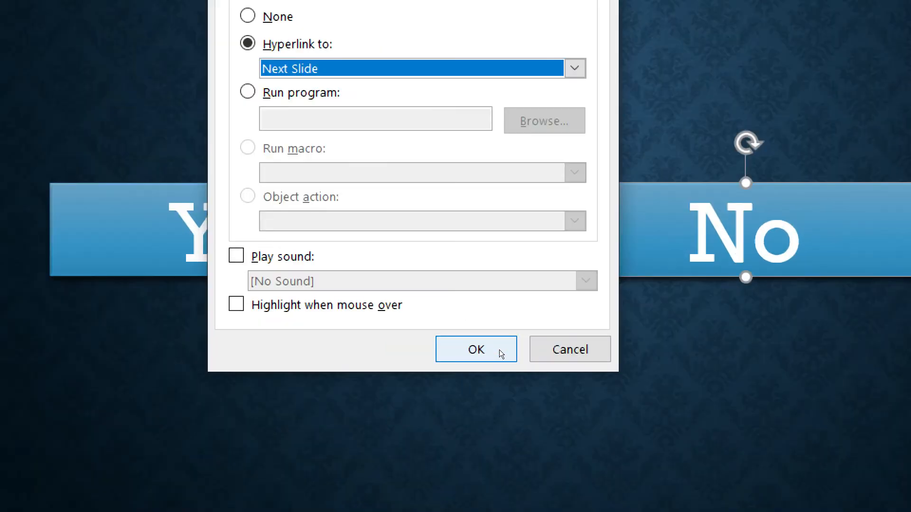
Make the mouse-over action of slide 1's "No" rectangle play the Arrow sound, and apply the settings.
left_click(367, 303)
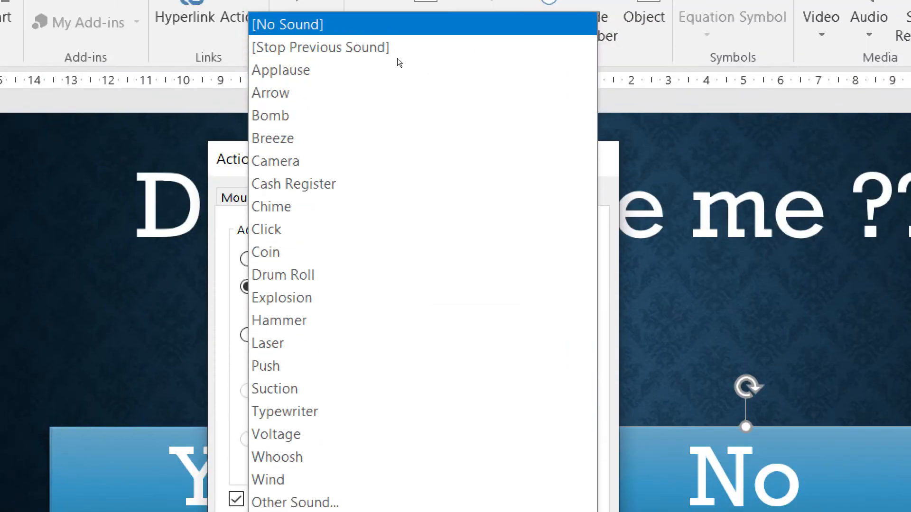
left_click(401, 1)
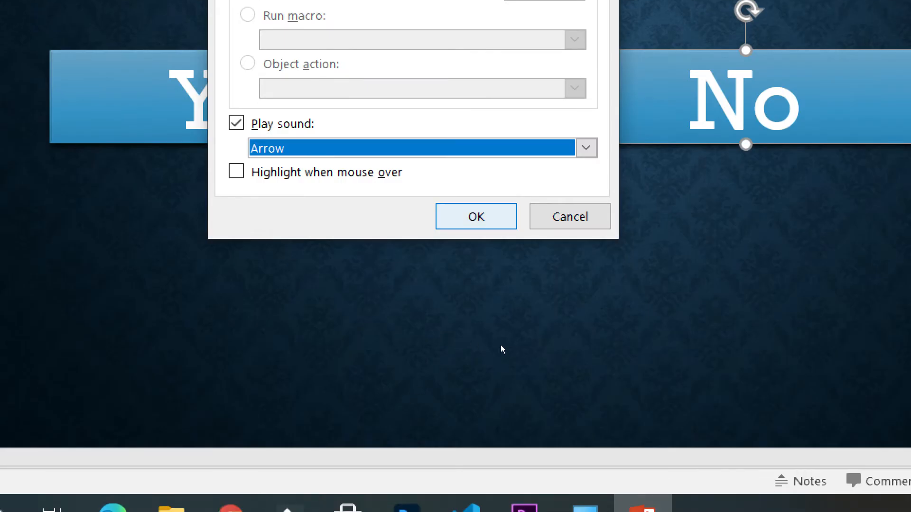
key("Return")
Give the "No" rectangle on slide 2 a mouse-over action that hyperlinks to the next slide and plays a sound.
left_click_drag(675, 294, 739, 415)
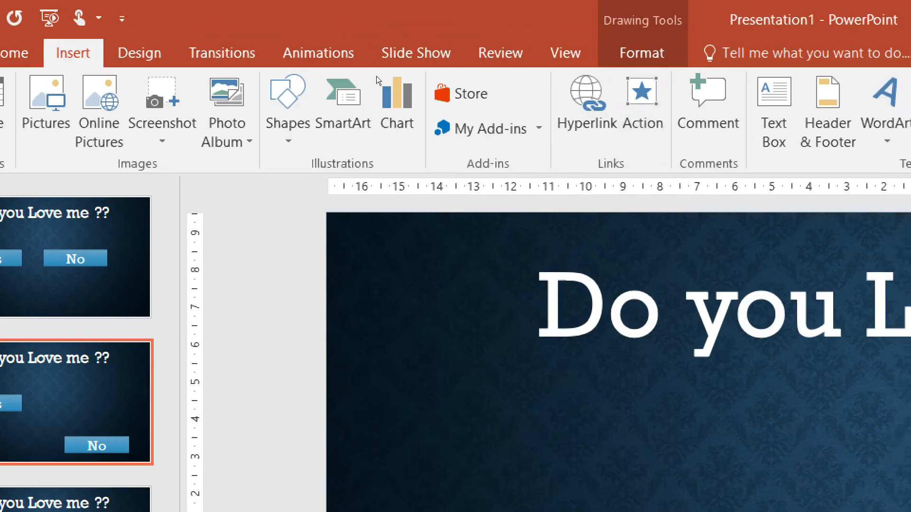
left_click(370, 53)
left_click(431, 153)
left_click(399, 197)
left_click(393, 303)
left_click(410, 315)
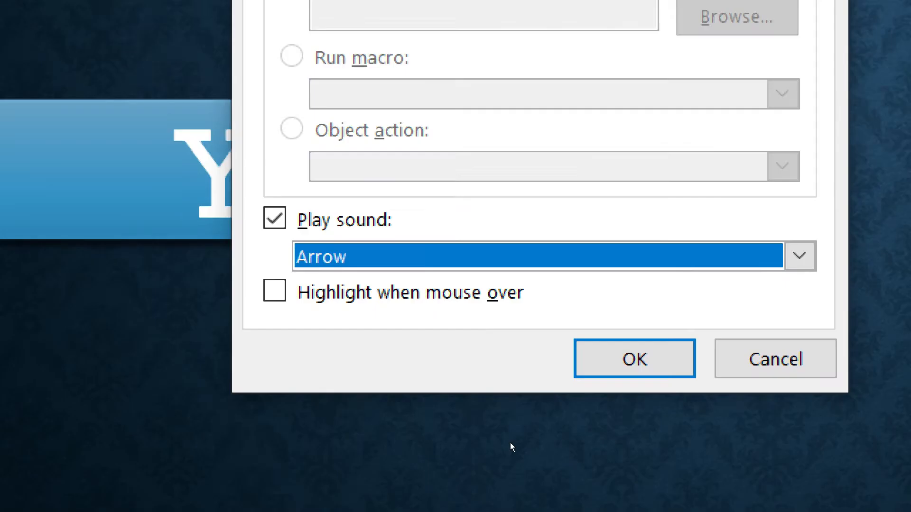
key("Return")
Give the "No" rectangle on slide 3 a mouse-over action that hyperlinks to First Slide.
key("Page_Down")
left_click(436, 407)
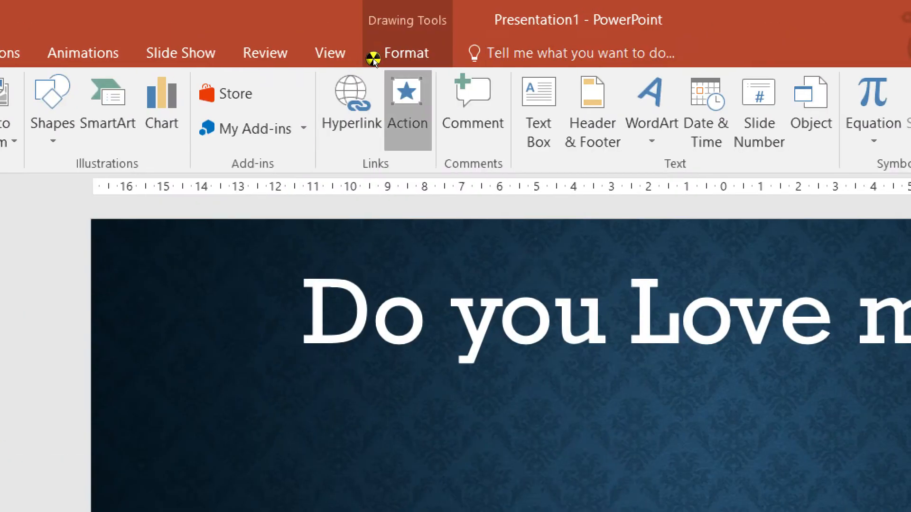
left_click(368, 53)
left_click(502, 104)
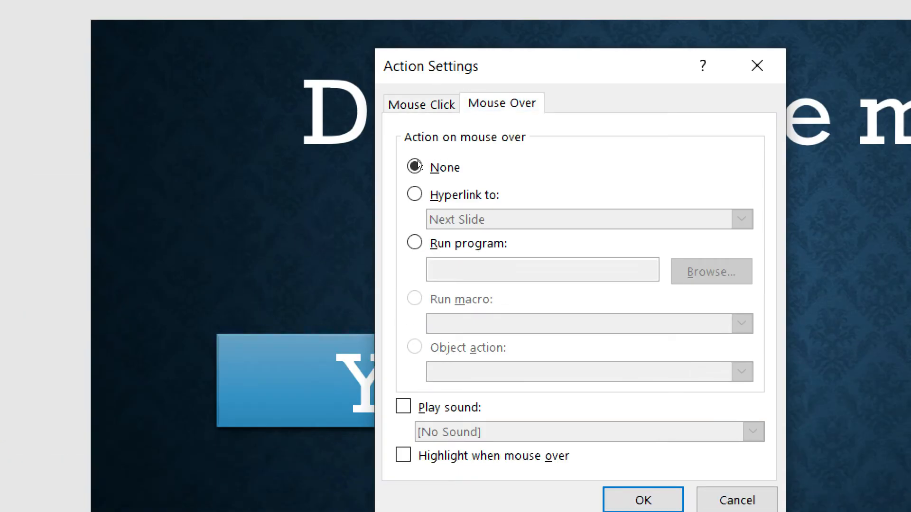
left_click(414, 194)
left_click(443, 219)
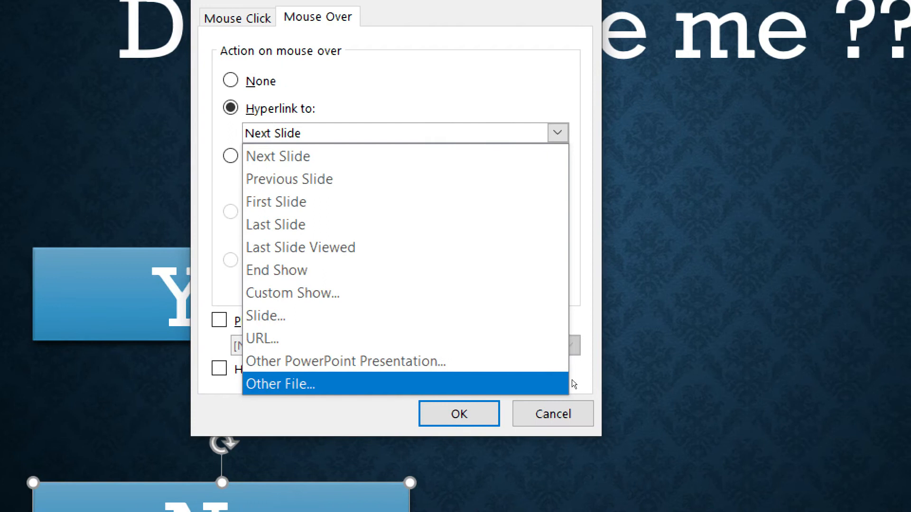
left_click(469, 249)
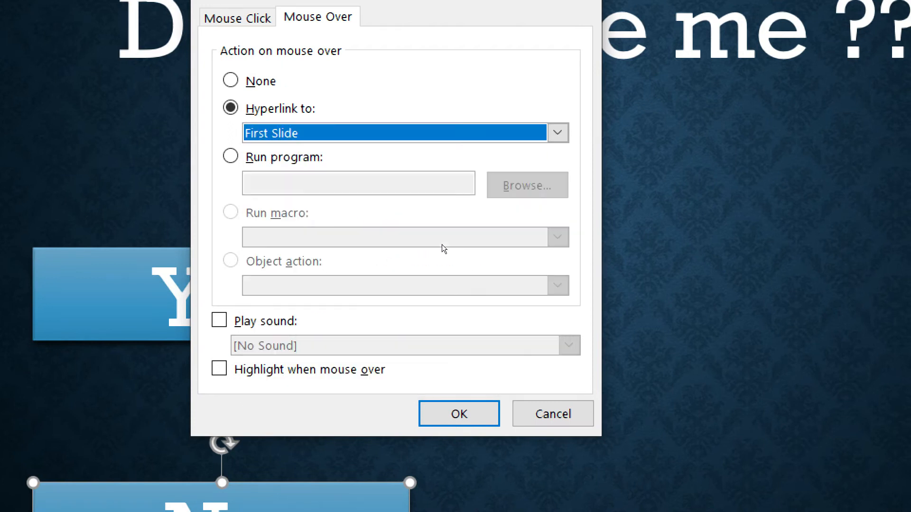
Add the Arrow sound to the mouse-over action of slide 3's "No" rectangle and apply the settings.
left_click(252, 321)
left_click(294, 346)
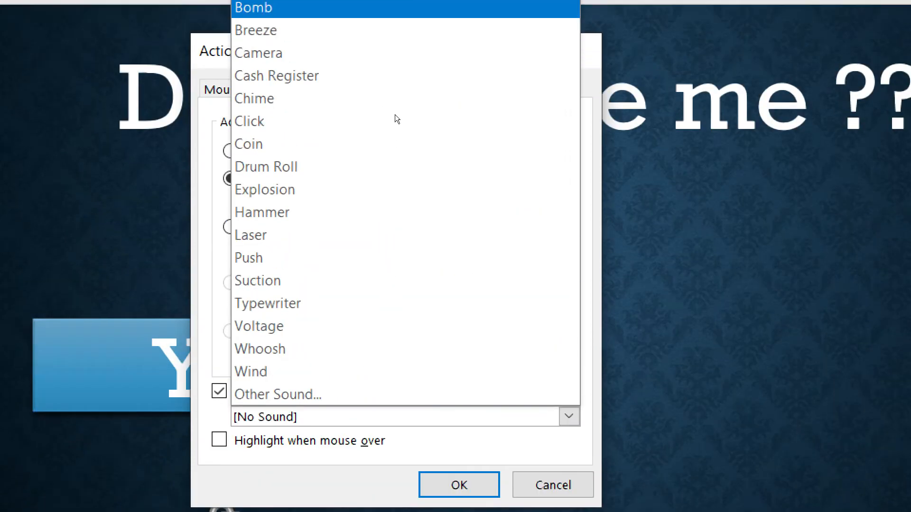
key("Up")
key("Up")
key("Return")
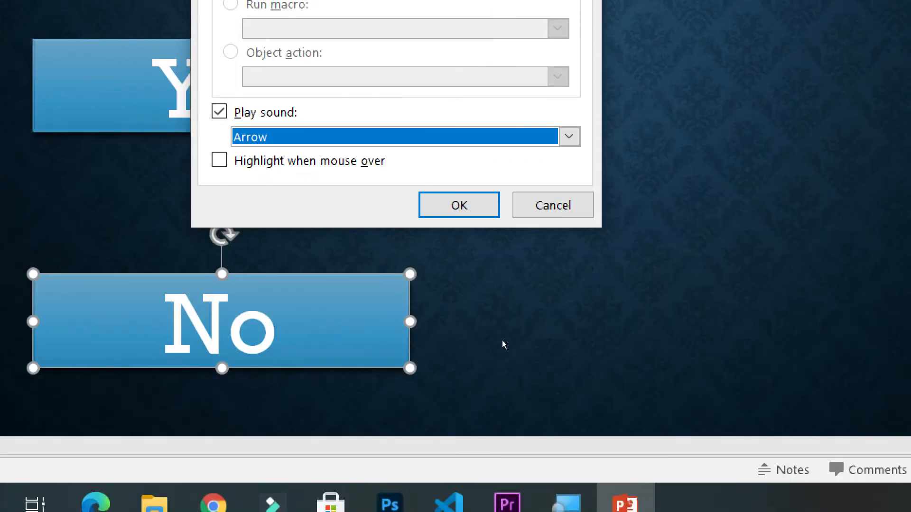
key("Return")
left_click(529, 358)
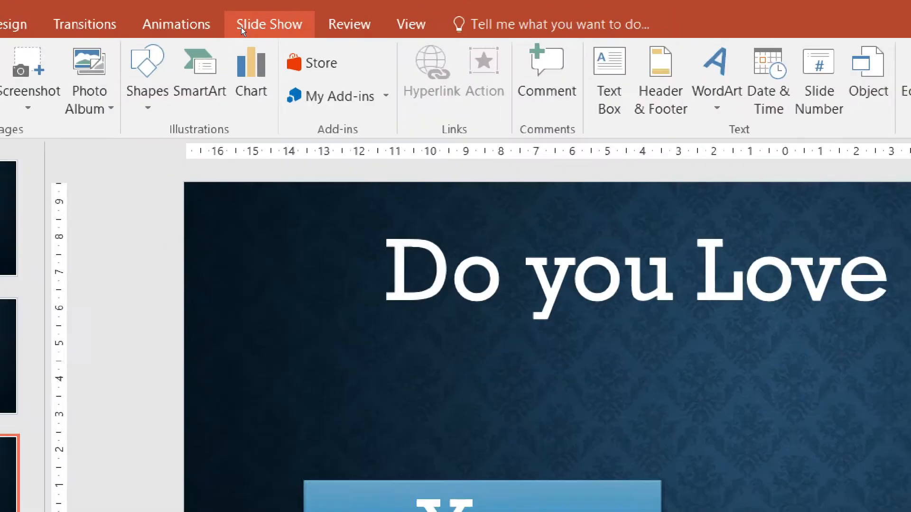
Run the slide show from the beginning and test the "No" rectangle's mouse-over action on each slide, then exit the show.
left_click(244, 27)
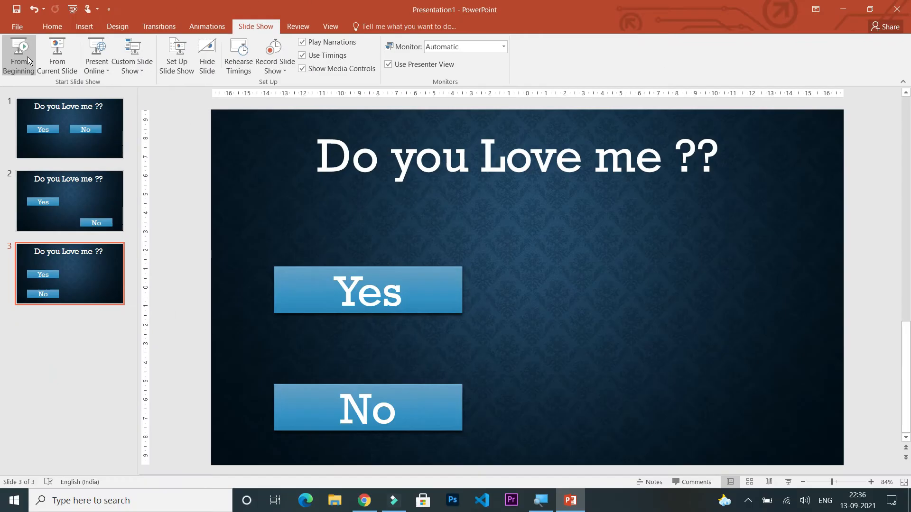
left_click(28, 56)
mouse_move(558, 254)
mouse_move(623, 409)
mouse_move(360, 424)
mouse_move(276, 428)
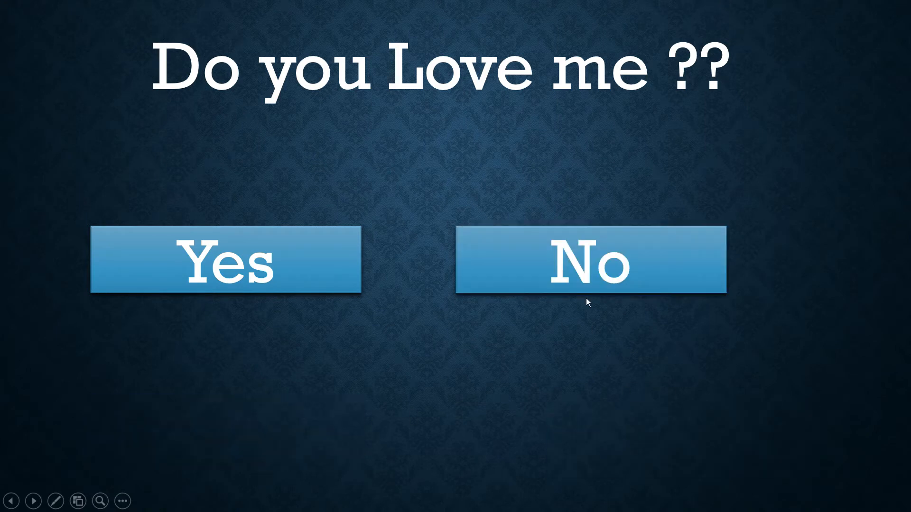
mouse_move(603, 289)
mouse_move(212, 421)
mouse_move(571, 422)
mouse_move(327, 410)
key("Escape")
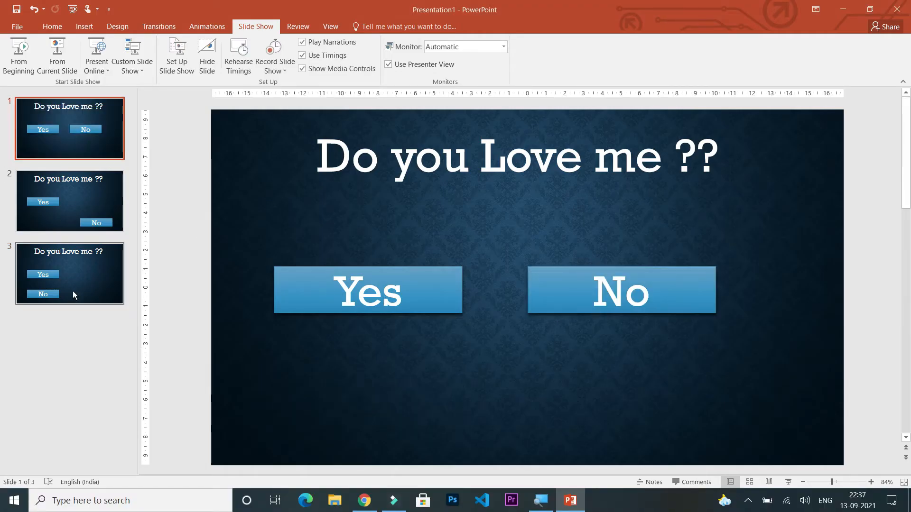
Add a new blank slide after slide 3.
left_click(72, 291)
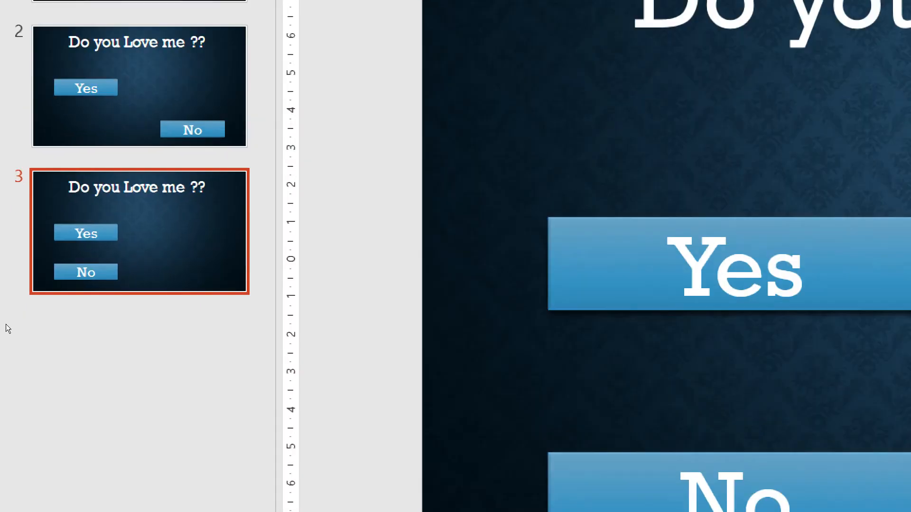
right_click(51, 323)
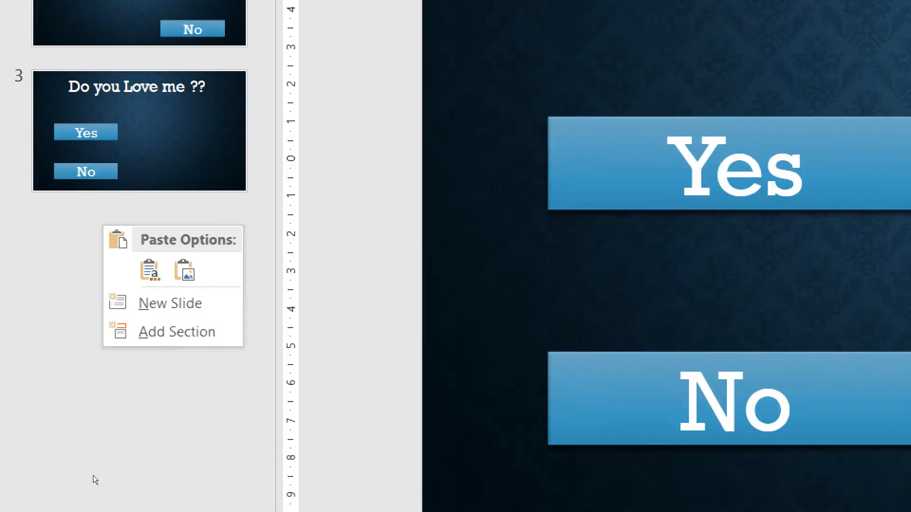
left_click(142, 403)
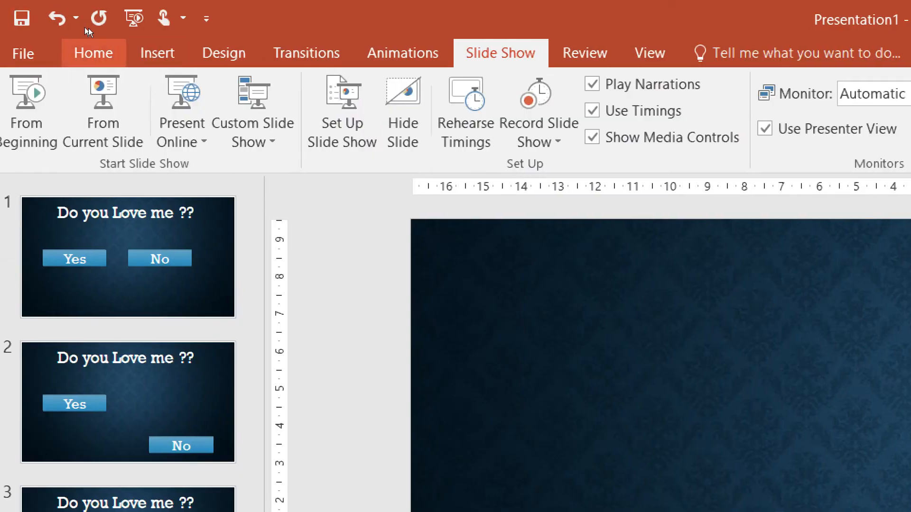
Insert a text box on slide 4 with the text "I Know you Love me !".
left_click(86, 27)
left_click(230, 110)
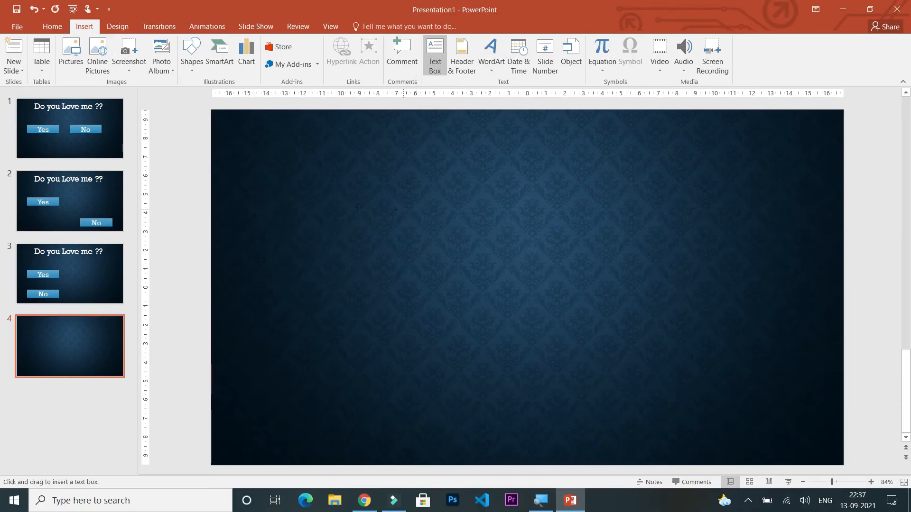
left_click(334, 209)
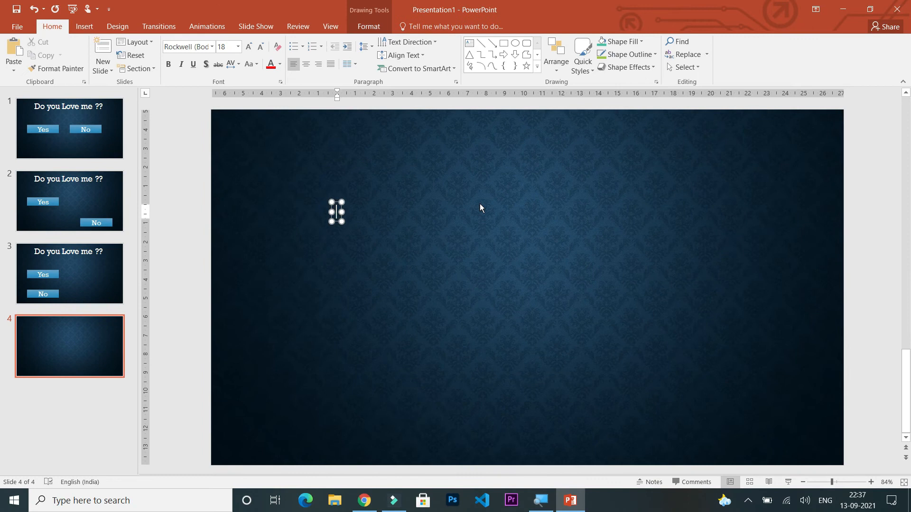
type("I Know you Love me !")
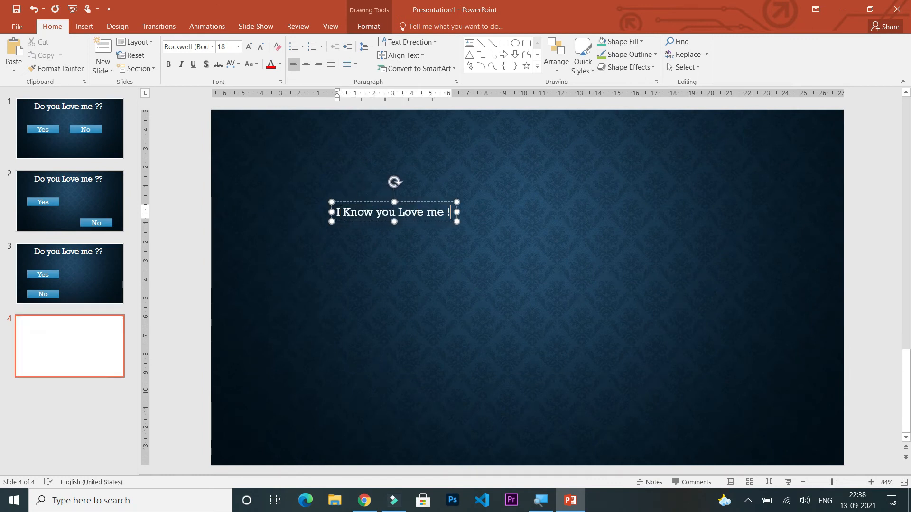
Set the font size of the "I Know you Love me !" text to 80.
key("ctrl+shift+Left")
key("ctrl+shift+Left")
key("ctrl+shift+Left")
key("ctrl+shift+Left")
key("ctrl+shift+Left")
key("ctrl+shift+Left")
left_click(238, 46)
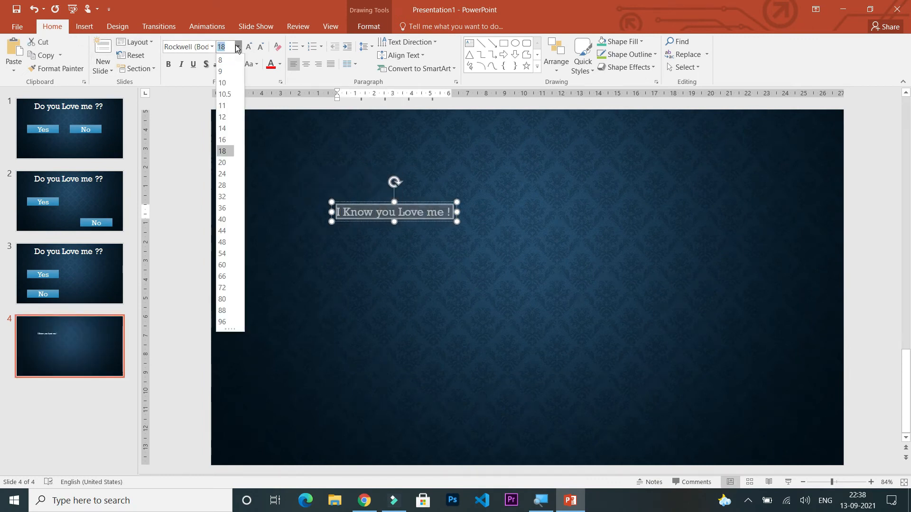
left_click(229, 300)
Move the "I Know you Love me !" text box to the top centre of slide 4.
left_click(455, 313)
left_click(568, 247)
left_click(612, 299)
left_click(637, 260)
left_click_drag(636, 273, 569, 194)
left_click(572, 230)
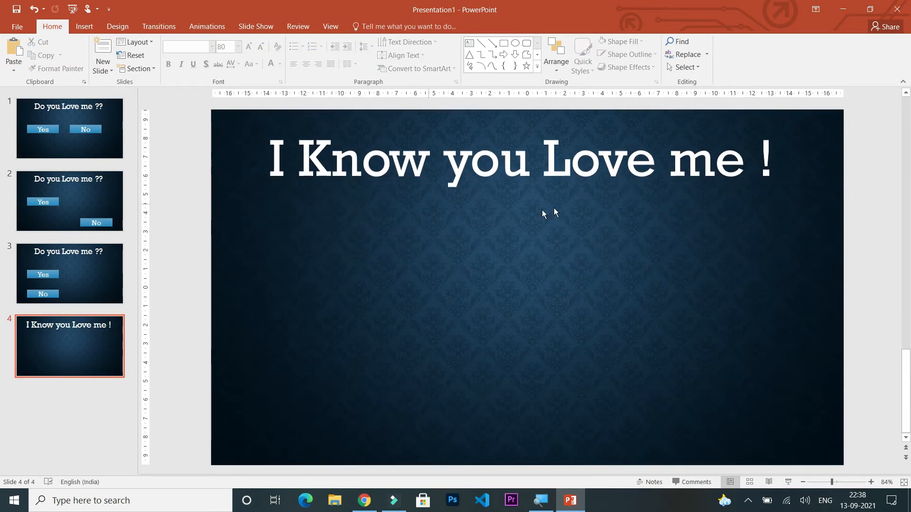
left_click(89, 299)
left_click(448, 282)
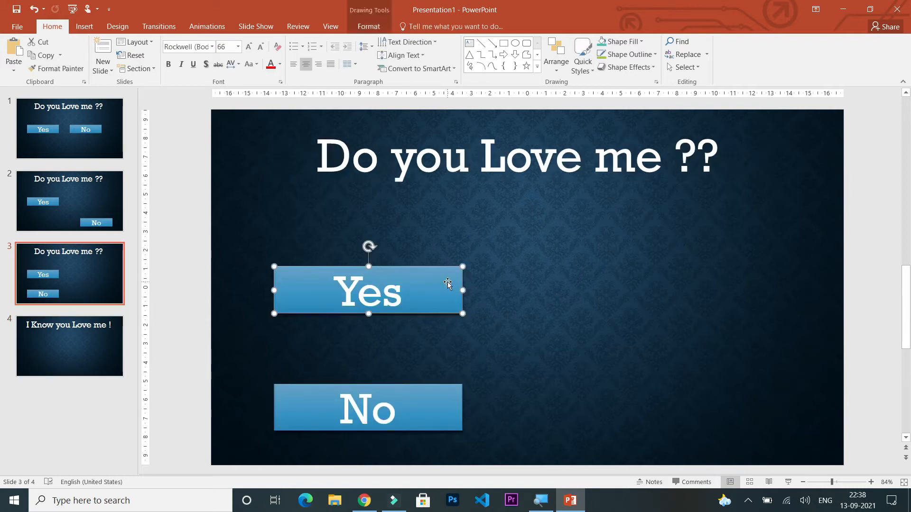
Insert the smiley face video from the Desktop folder onto slide 4.
left_click(101, 352)
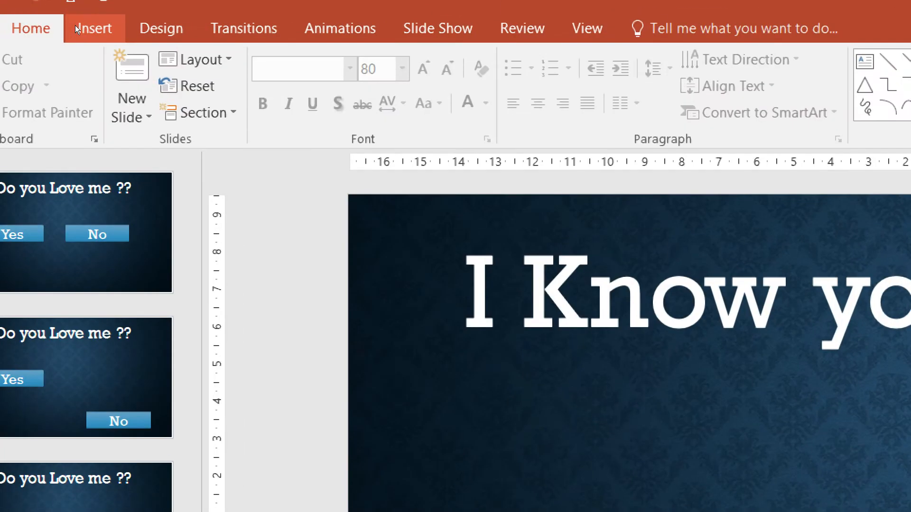
left_click(79, 26)
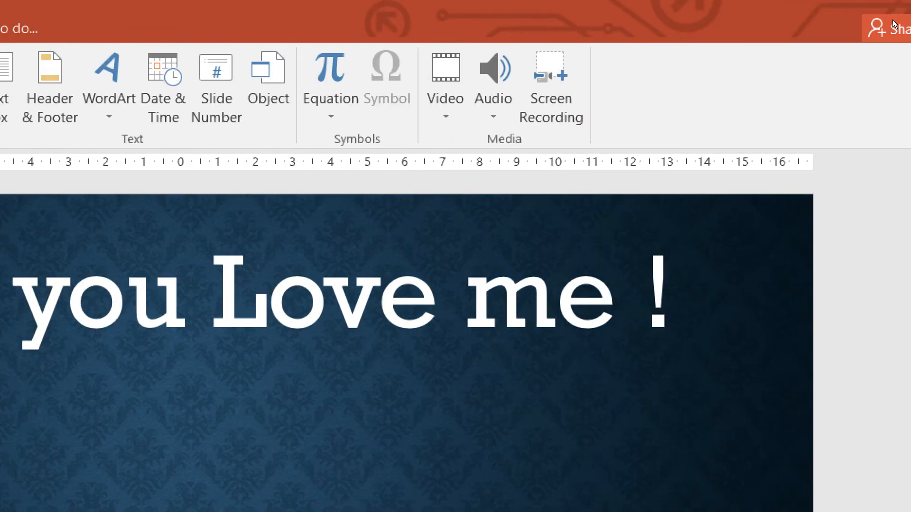
left_click(445, 90)
left_click(509, 171)
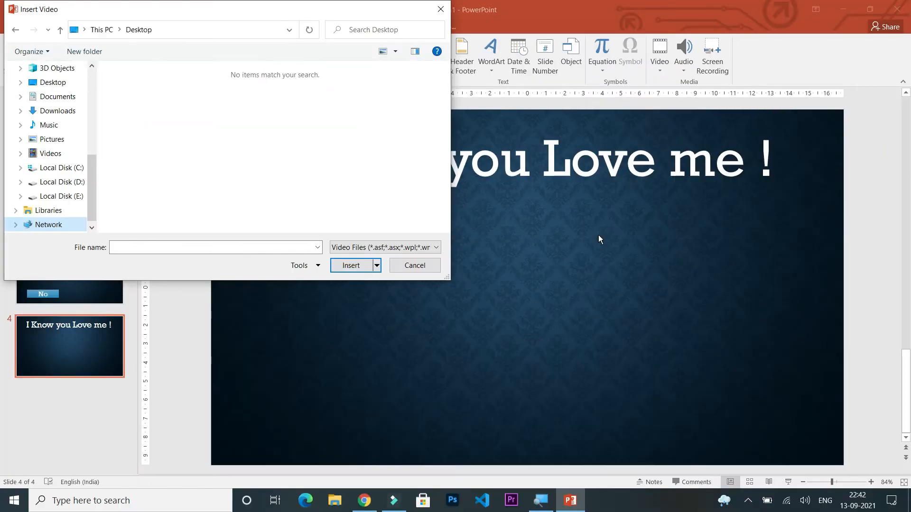
left_click(56, 83)
left_click(384, 247)
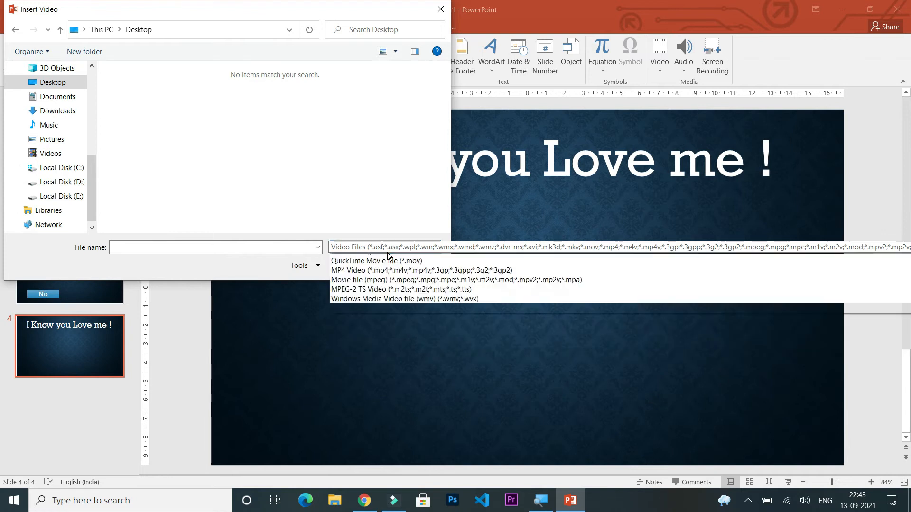
left_click(349, 263)
double_click(148, 110)
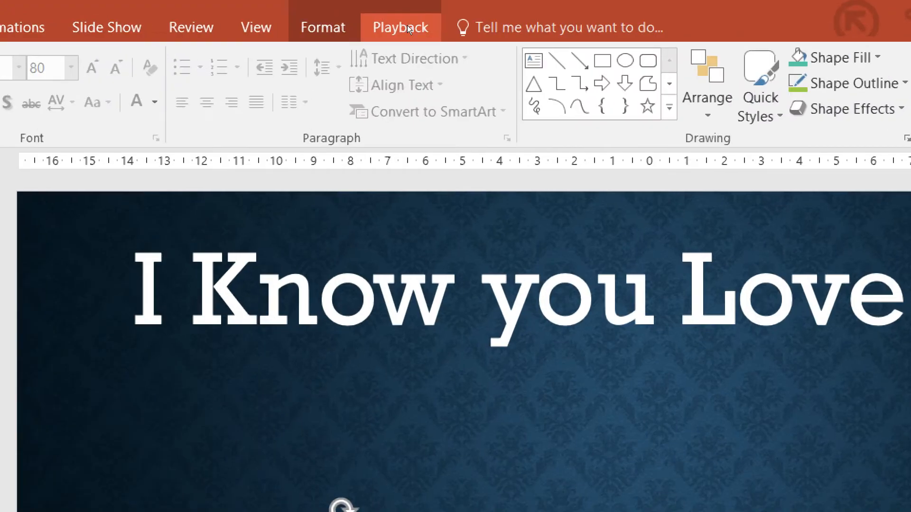
Set the smiley video on slide 4 to start playing automatically.
left_click(404, 26)
left_click(488, 75)
left_click(392, 101)
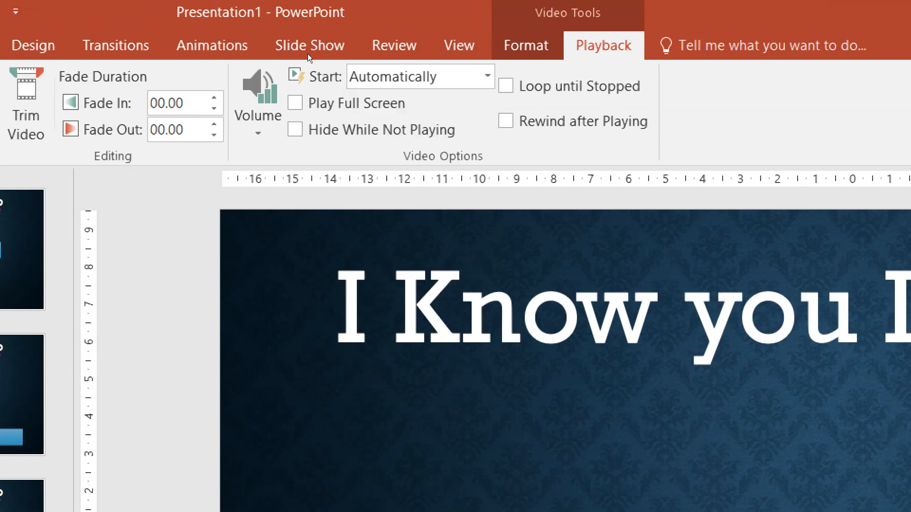
left_click(421, 241)
Give the "Yes" button on slide 1 a mouse-click action that hyperlinks to the Last Slide.
left_click(41, 116)
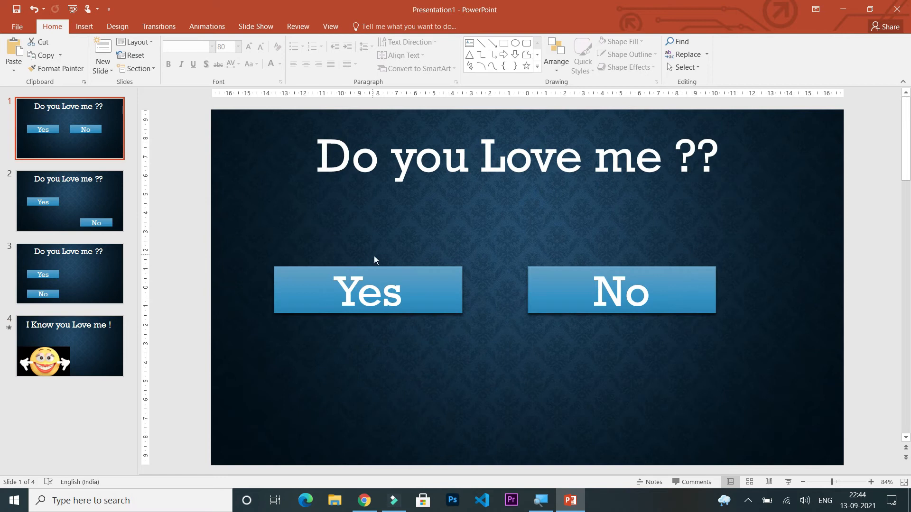
left_click(426, 294)
left_click(85, 27)
left_click(368, 53)
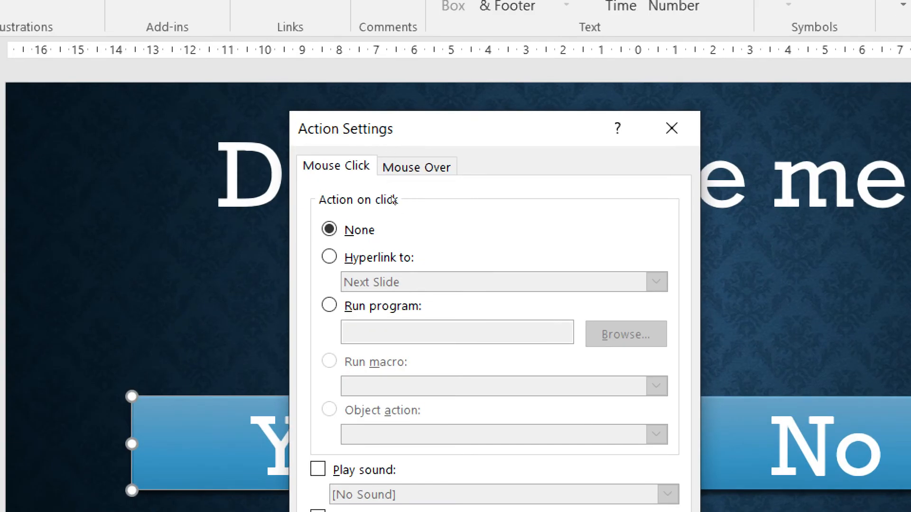
key("alt+h")
key("alt+Down")
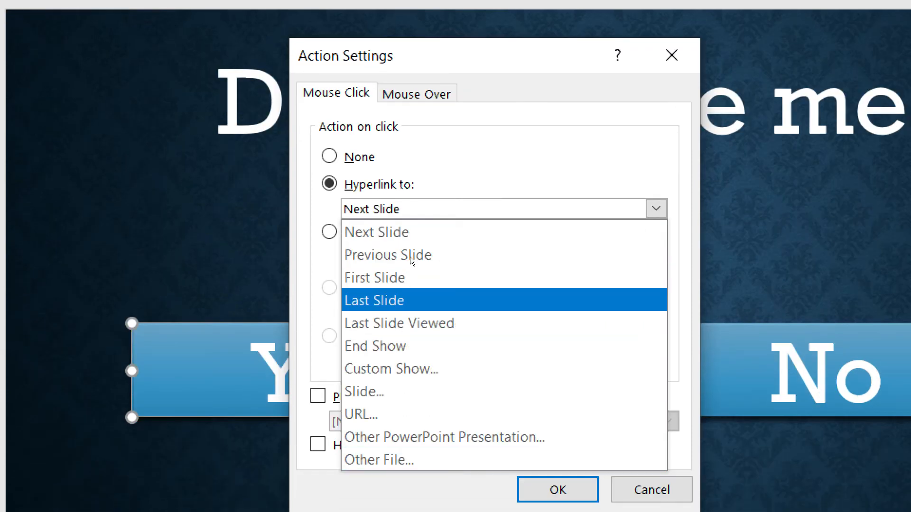
key("Return")
Enable the Bomb sound for the "Yes" button's mouse-click action and apply the action settings.
key("alt+p")
key("alt+Down")
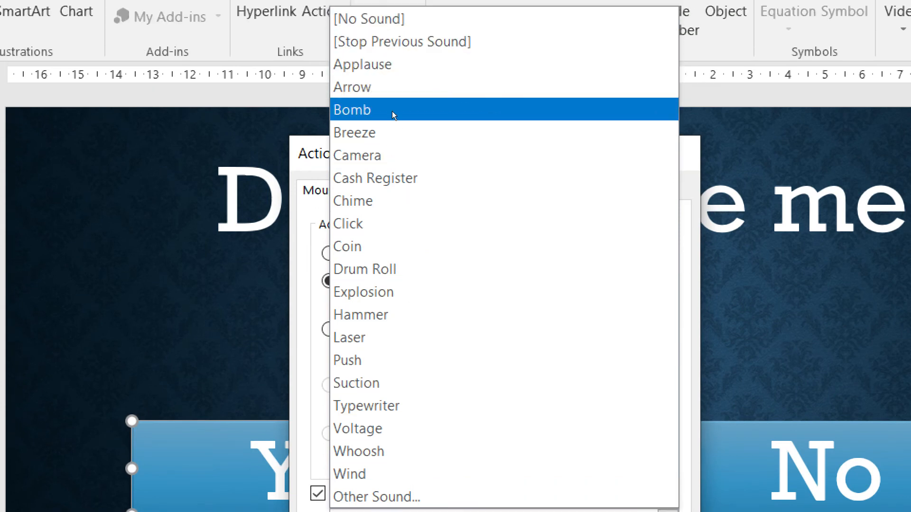
left_click(392, 111)
key("Return")
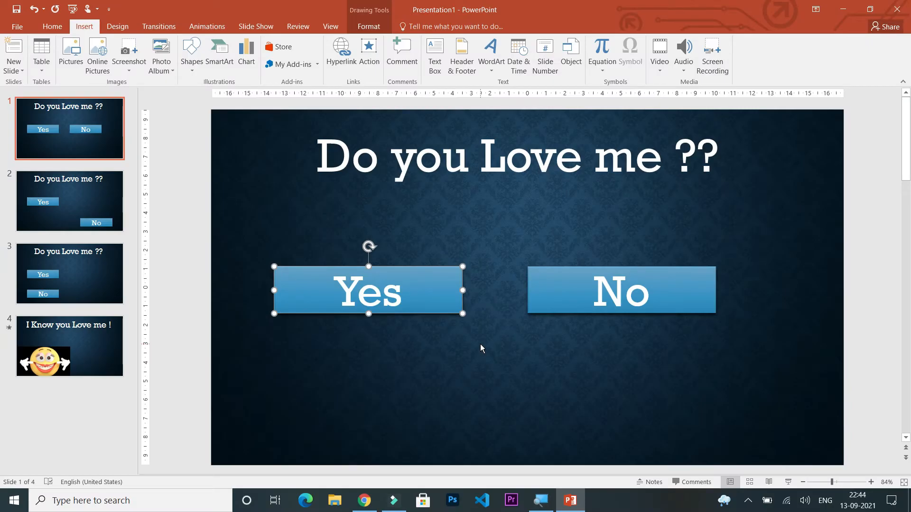